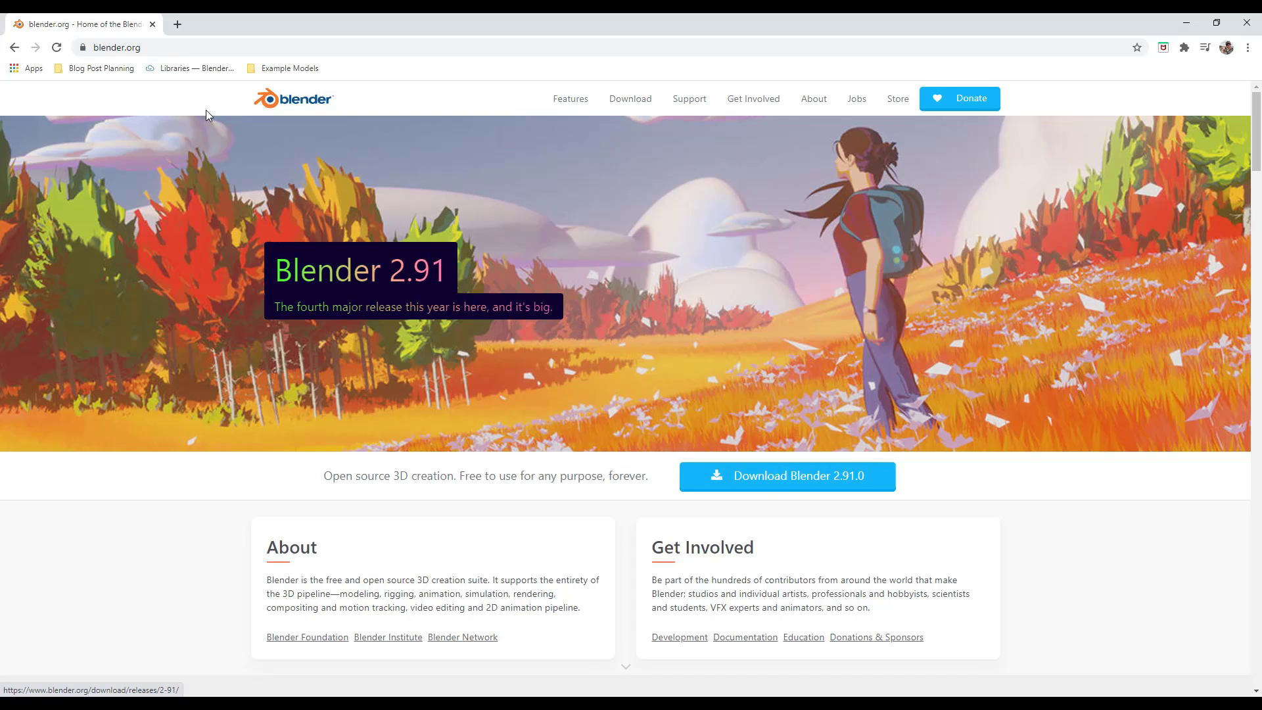
- Go from Download Blender to the Daily Builds page listing Blender 2.92.0 Alpha experimental builds
click(817, 483)
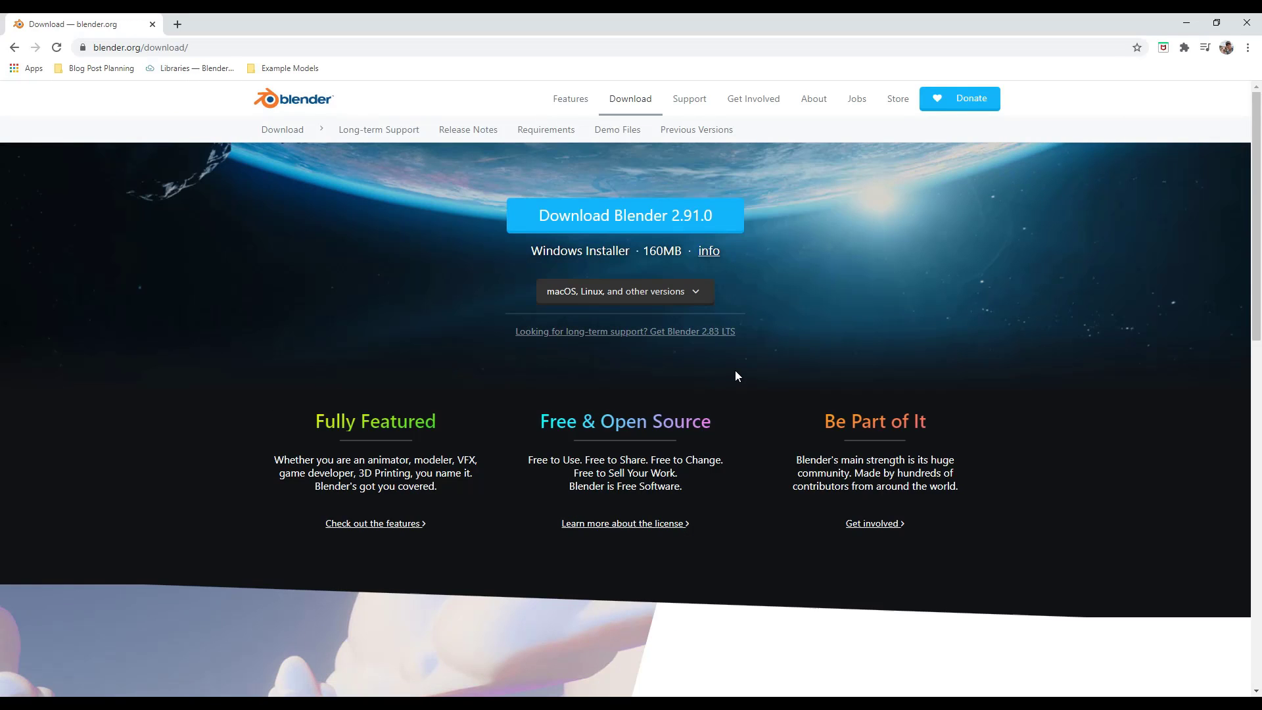
scroll(736, 376, down, 15)
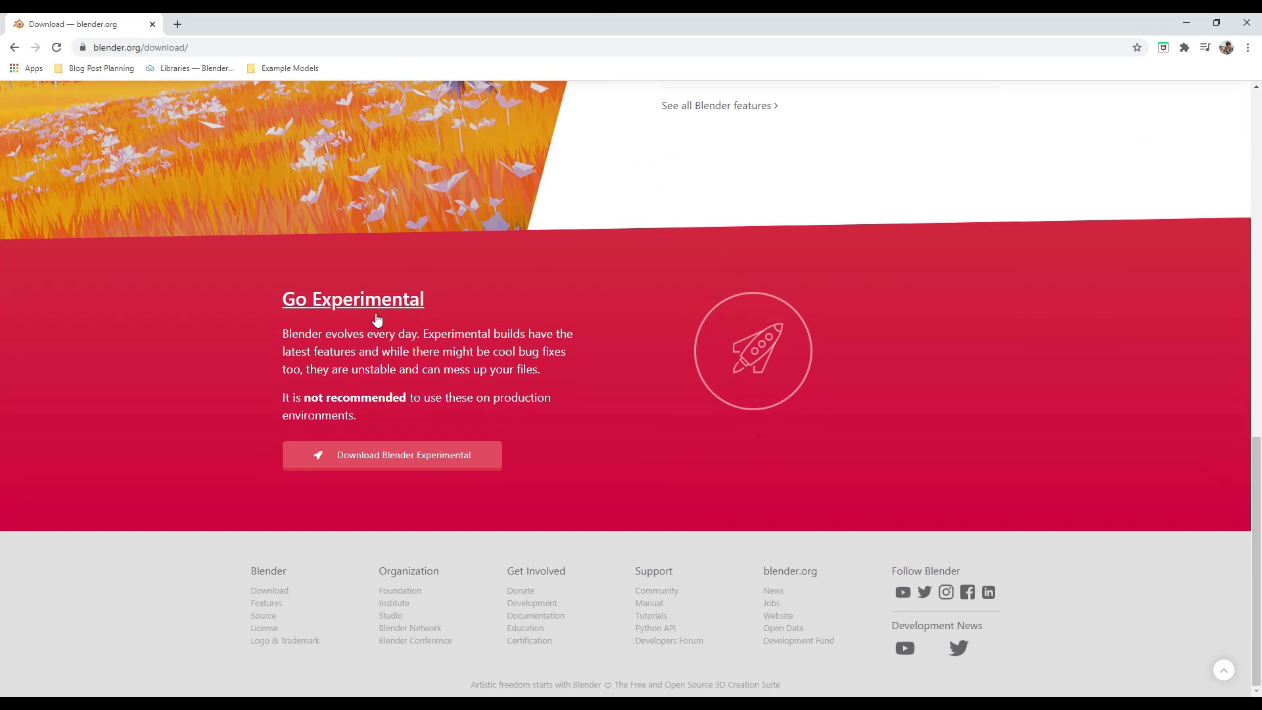
click(376, 460)
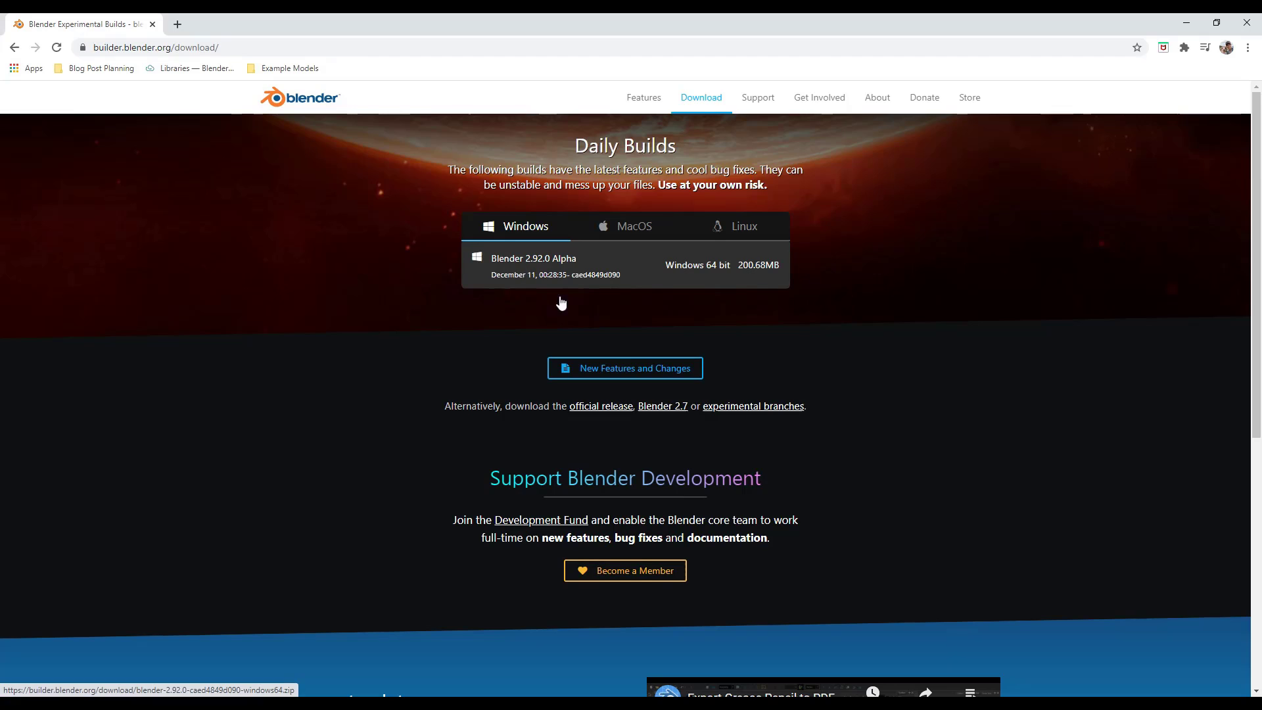
- Open the experimental branches list and scroll down to the asset-browser branch
click(763, 409)
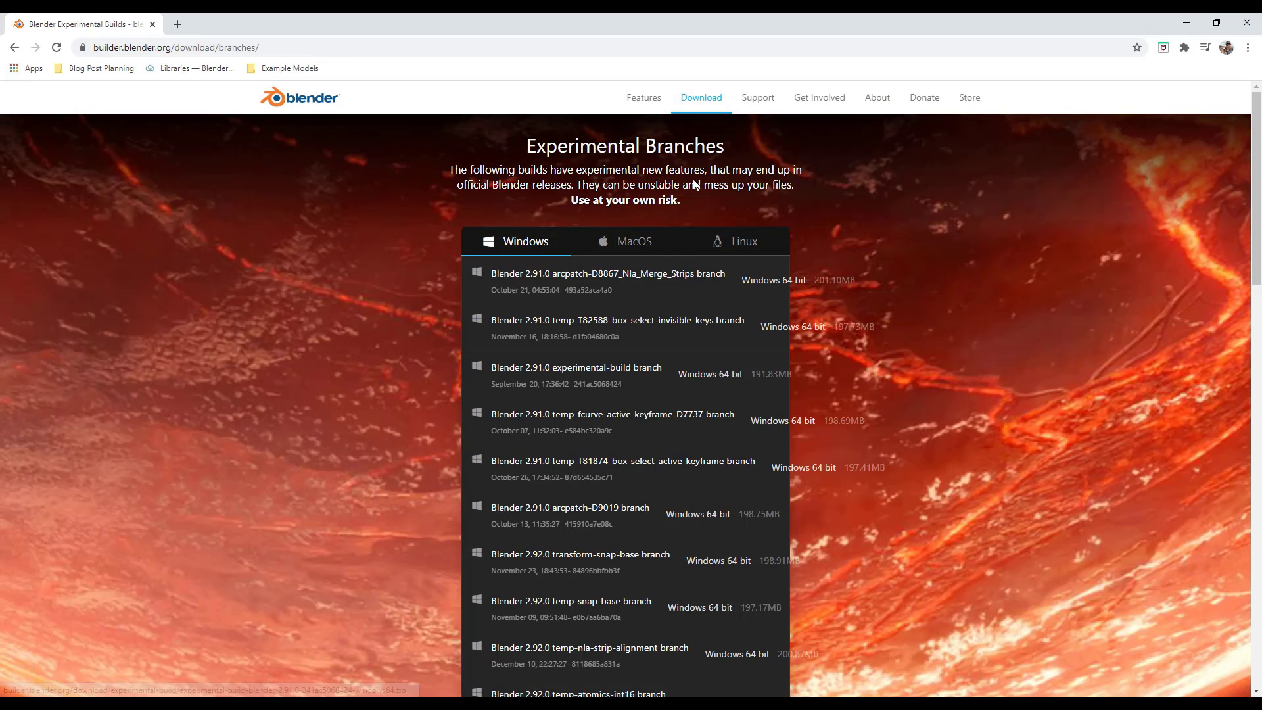
scroll(936, 366, down, 2)
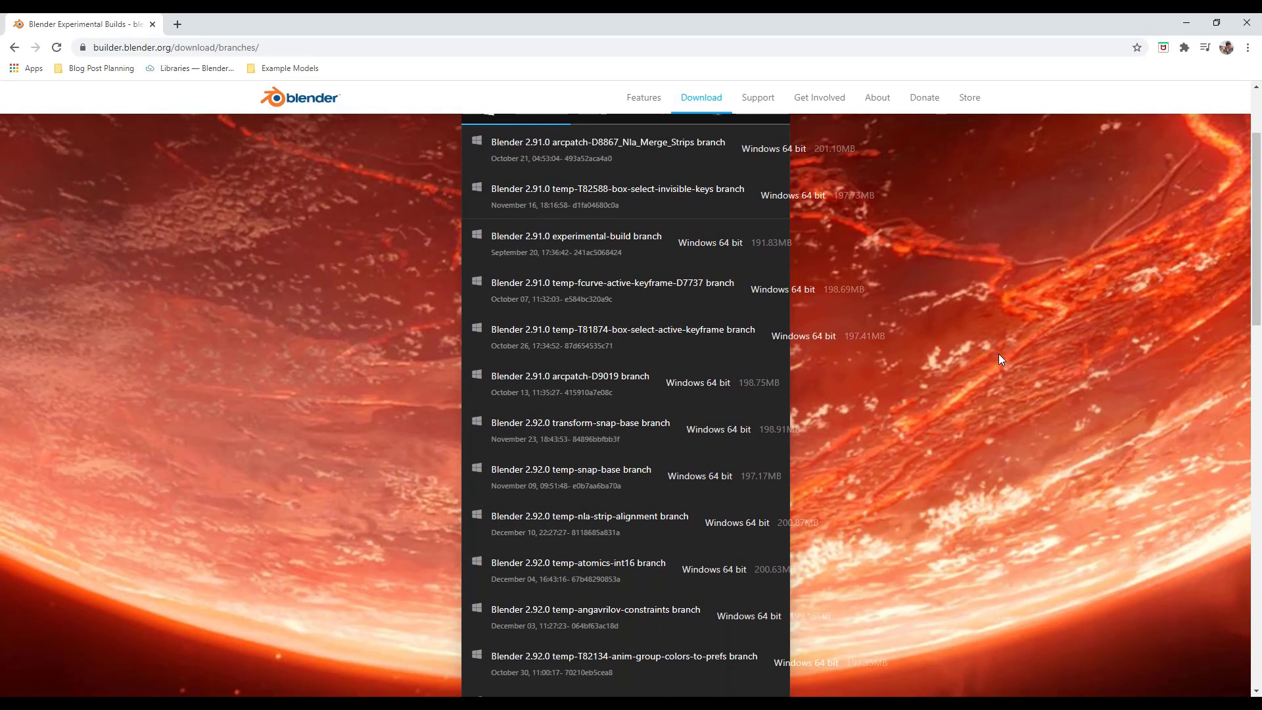
scroll(654, 270, down, 2)
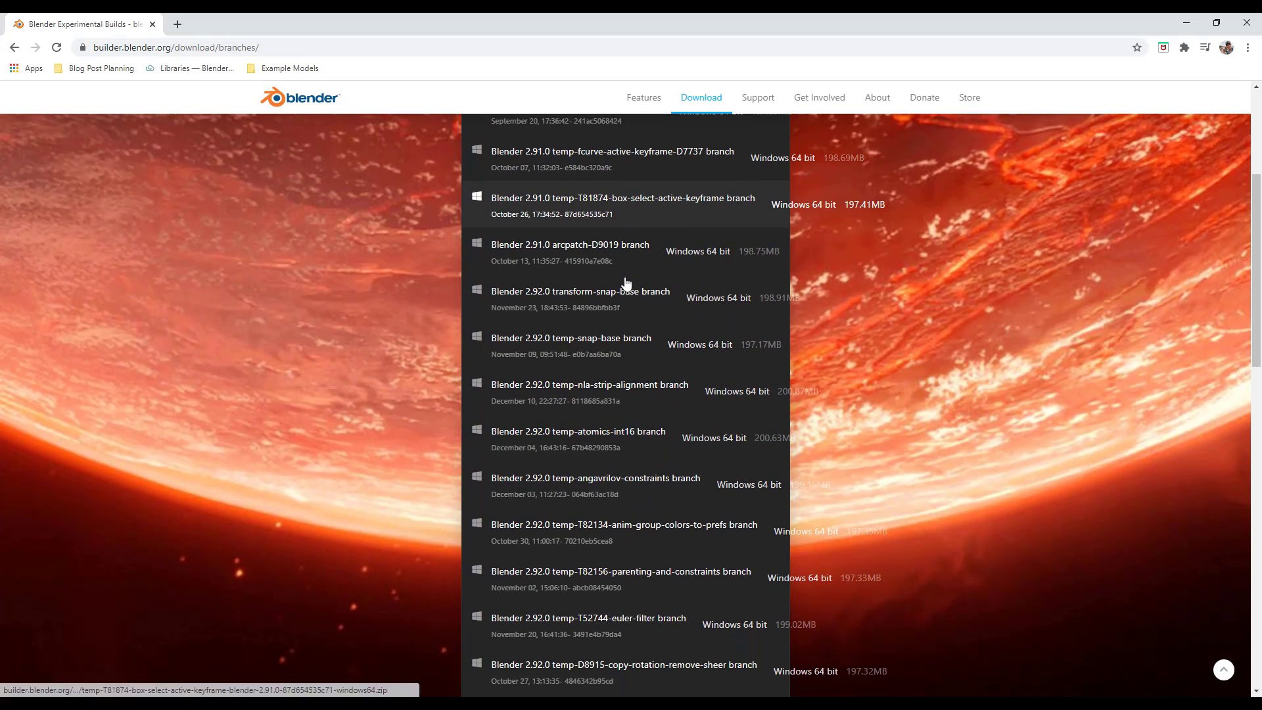
scroll(605, 386, down, 4)
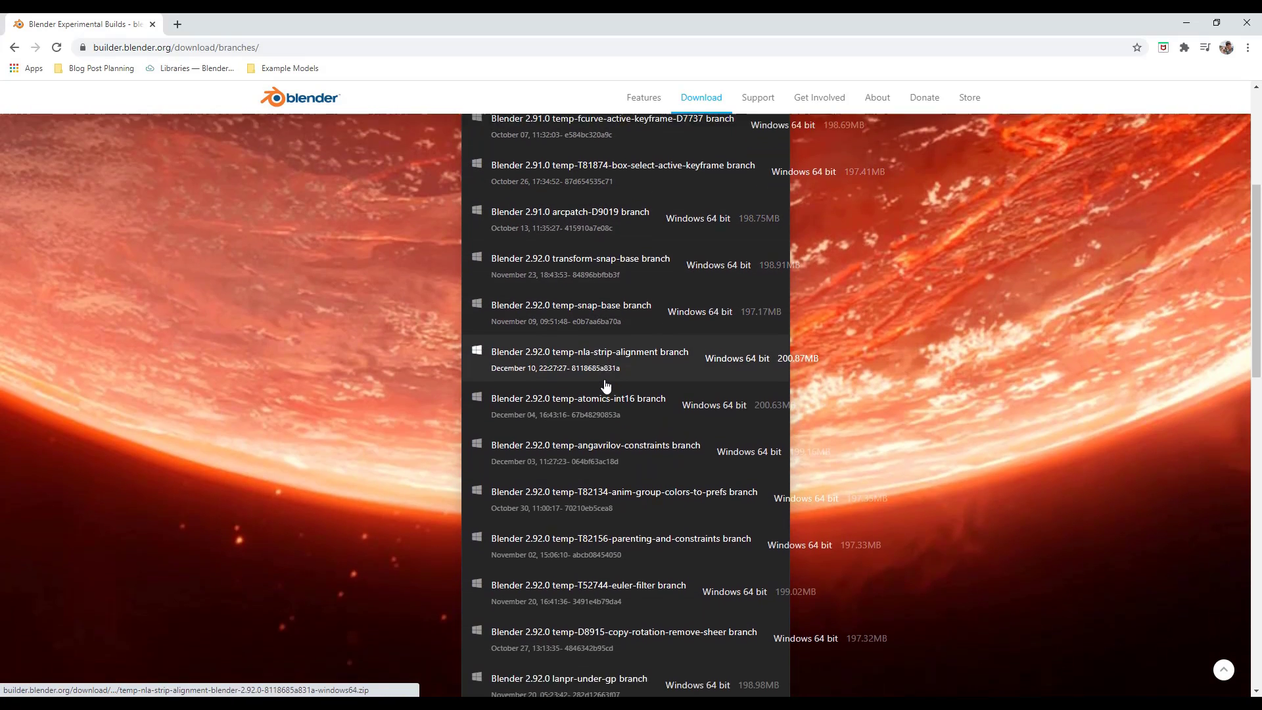
scroll(621, 386, down, 1)
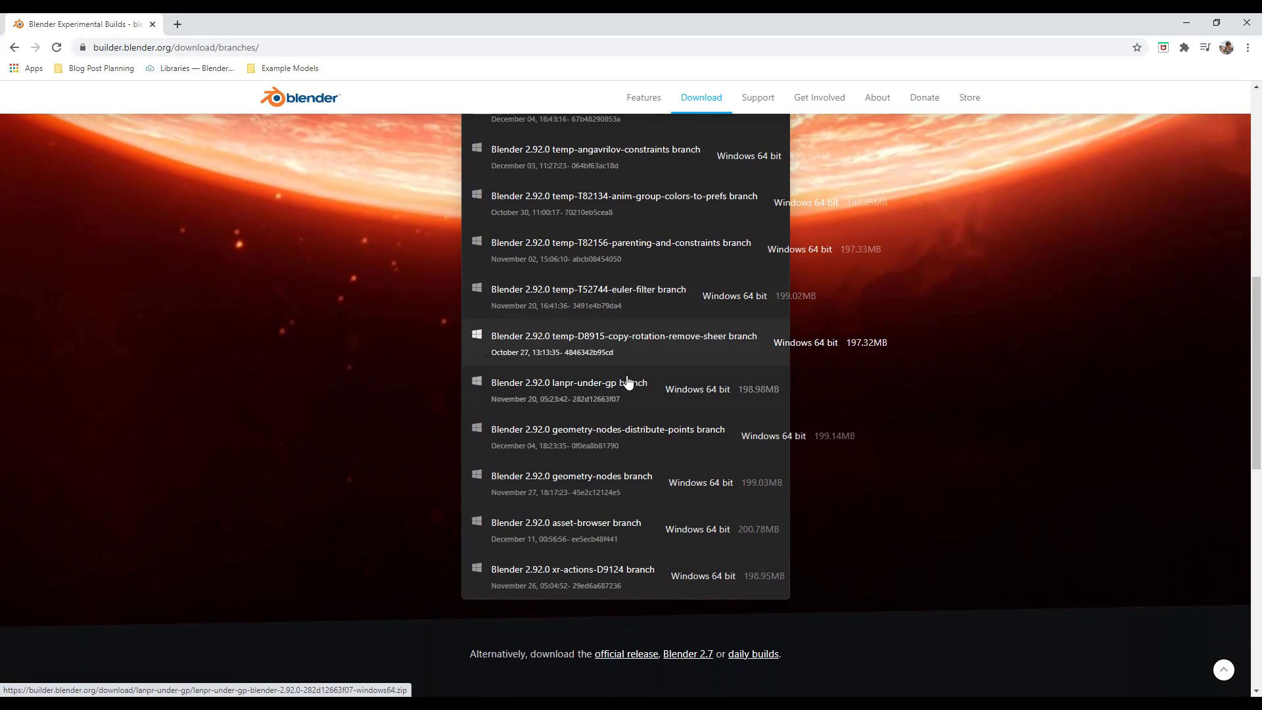
- Start downloading the Windows asset-browser branch build, then cancel the download
click(620, 535)
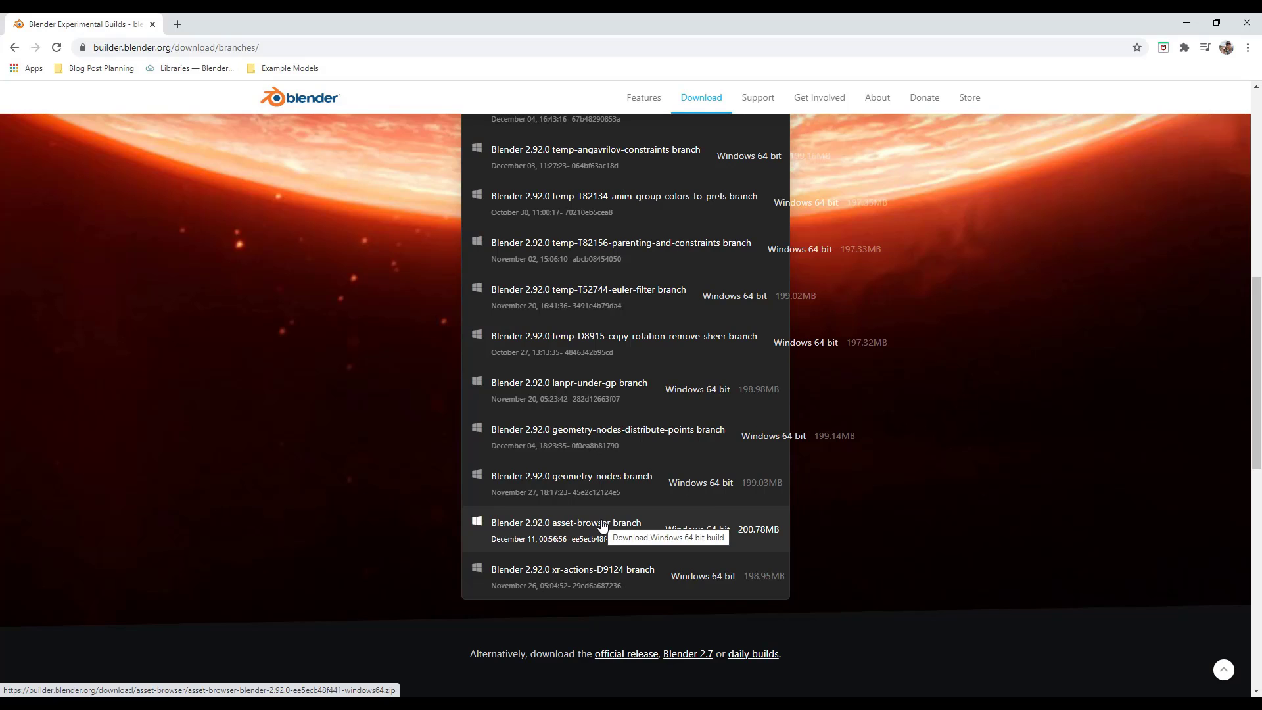
click(602, 525)
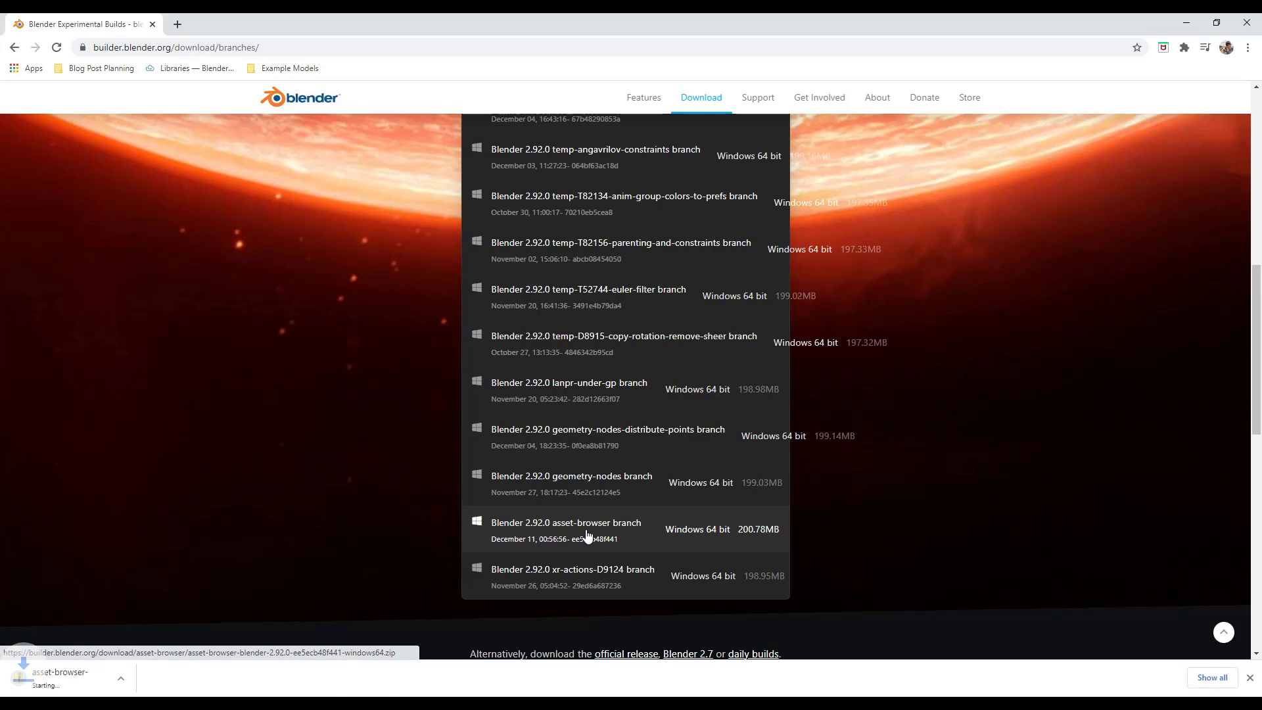
click(140, 678)
click(170, 663)
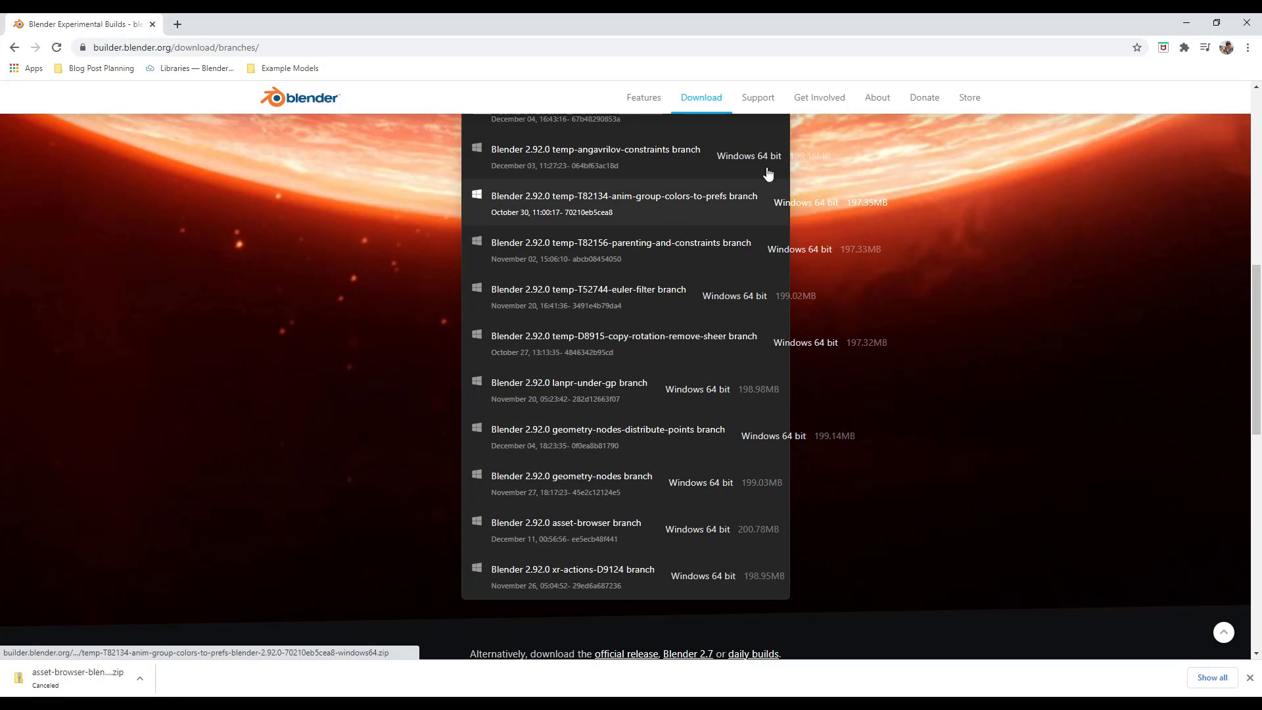
- Minimize Chrome to reveal Blender, orbit around the cube, and open the timeline's Editor Type list
click(1188, 21)
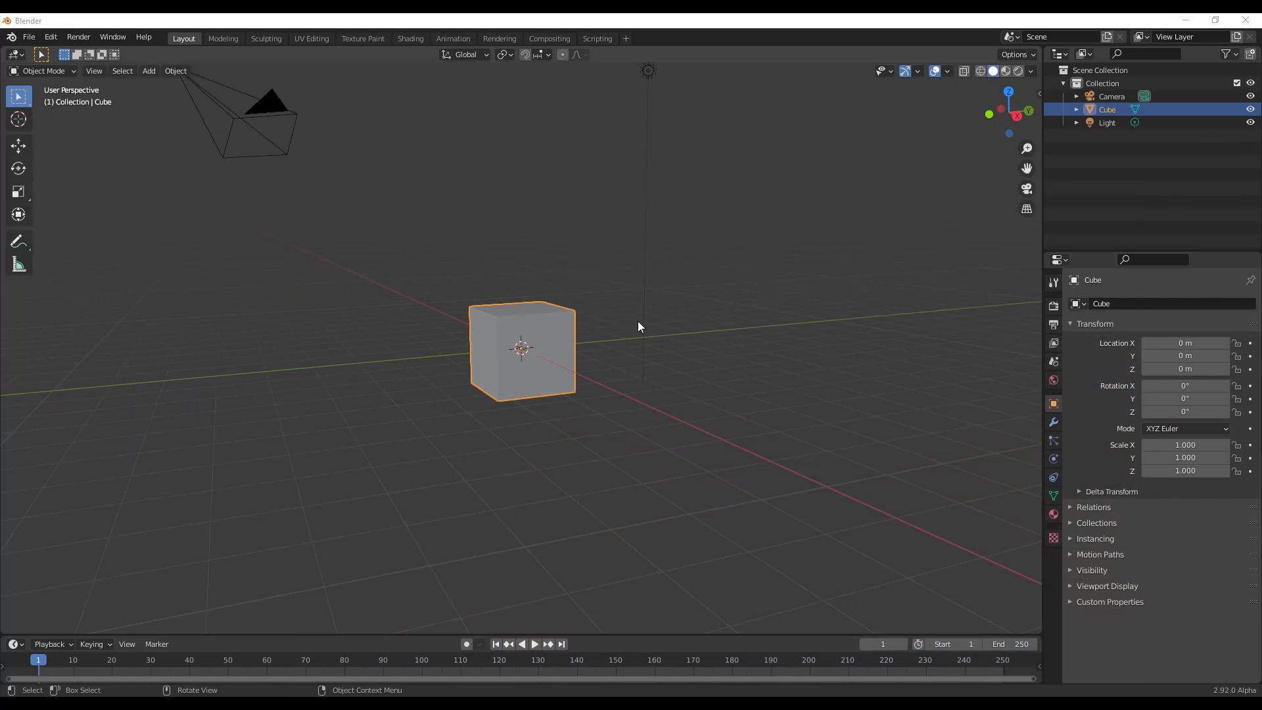
middle_drag(635, 319, 634, 324)
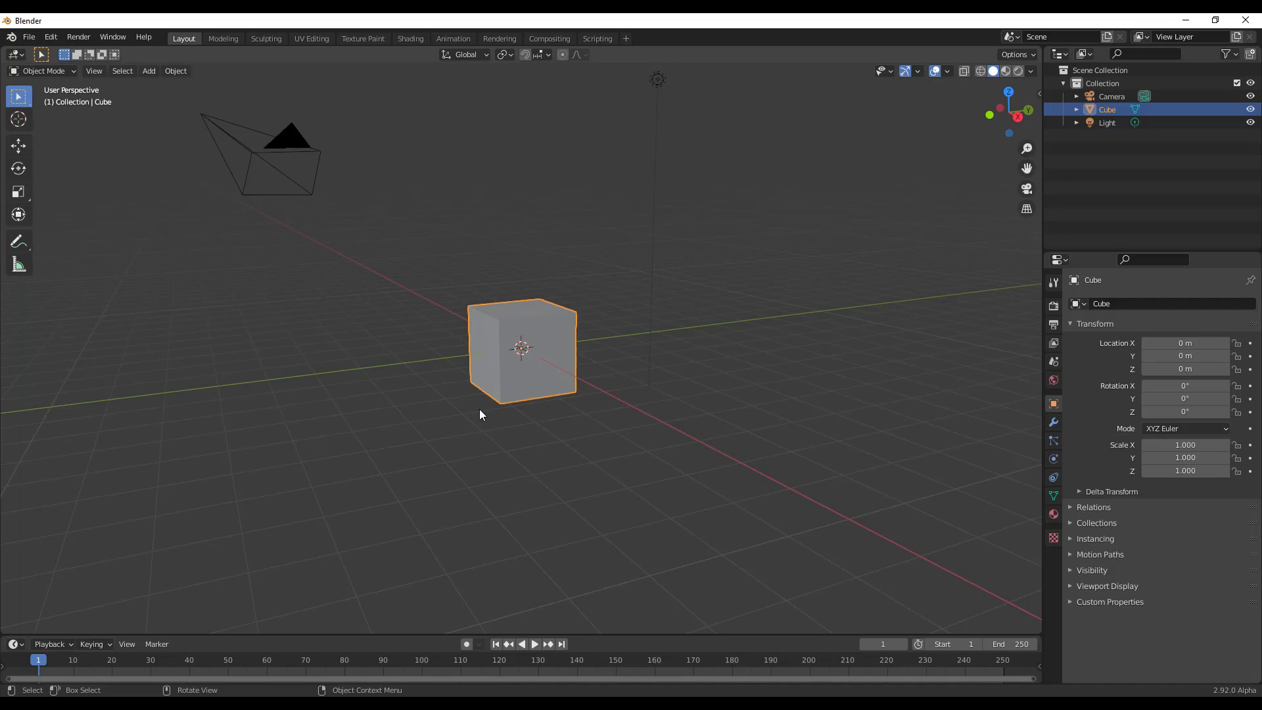
click(18, 646)
click(51, 644)
click(15, 644)
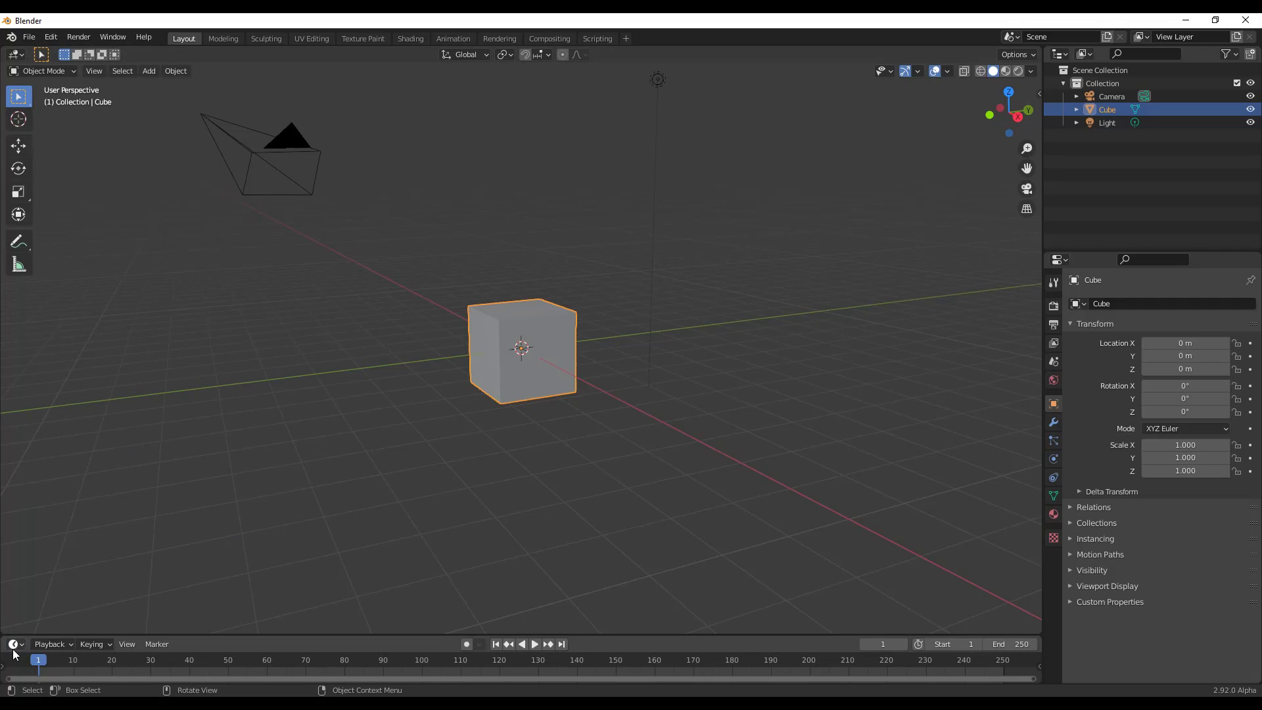
click(16, 646)
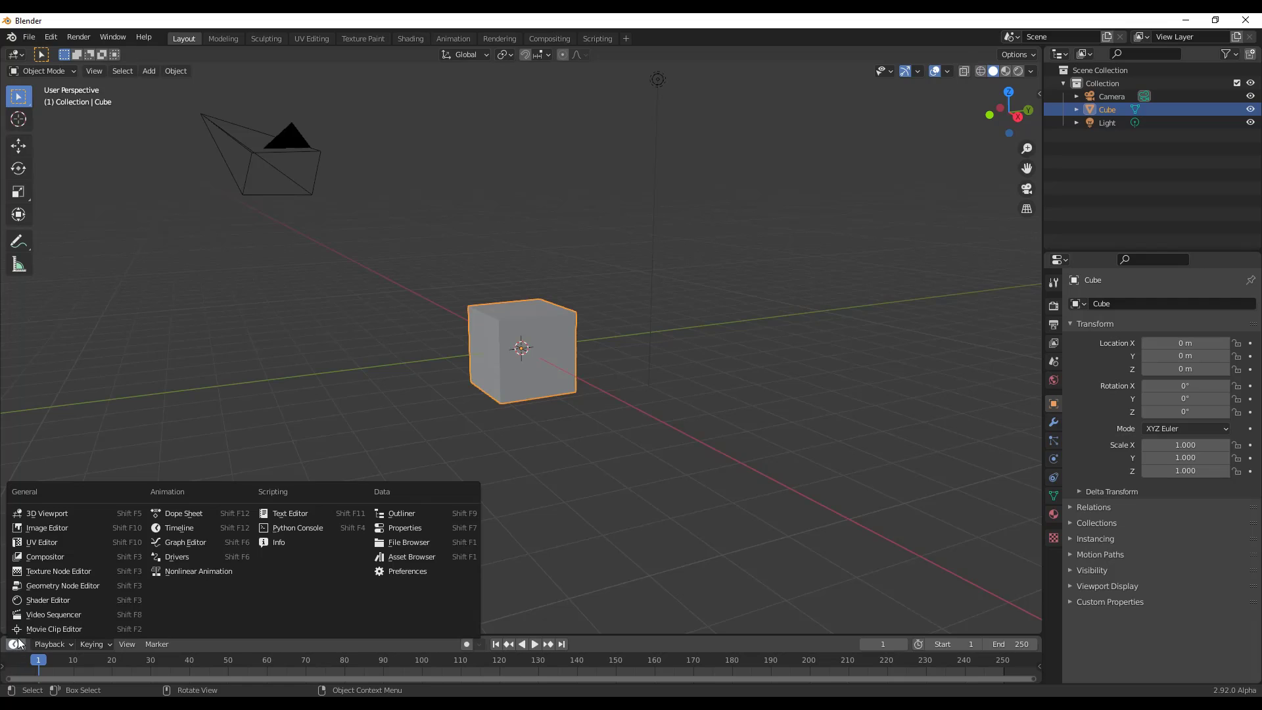
- Turn the timeline into an enlarged Asset Browser and deselect the cube
click(453, 557)
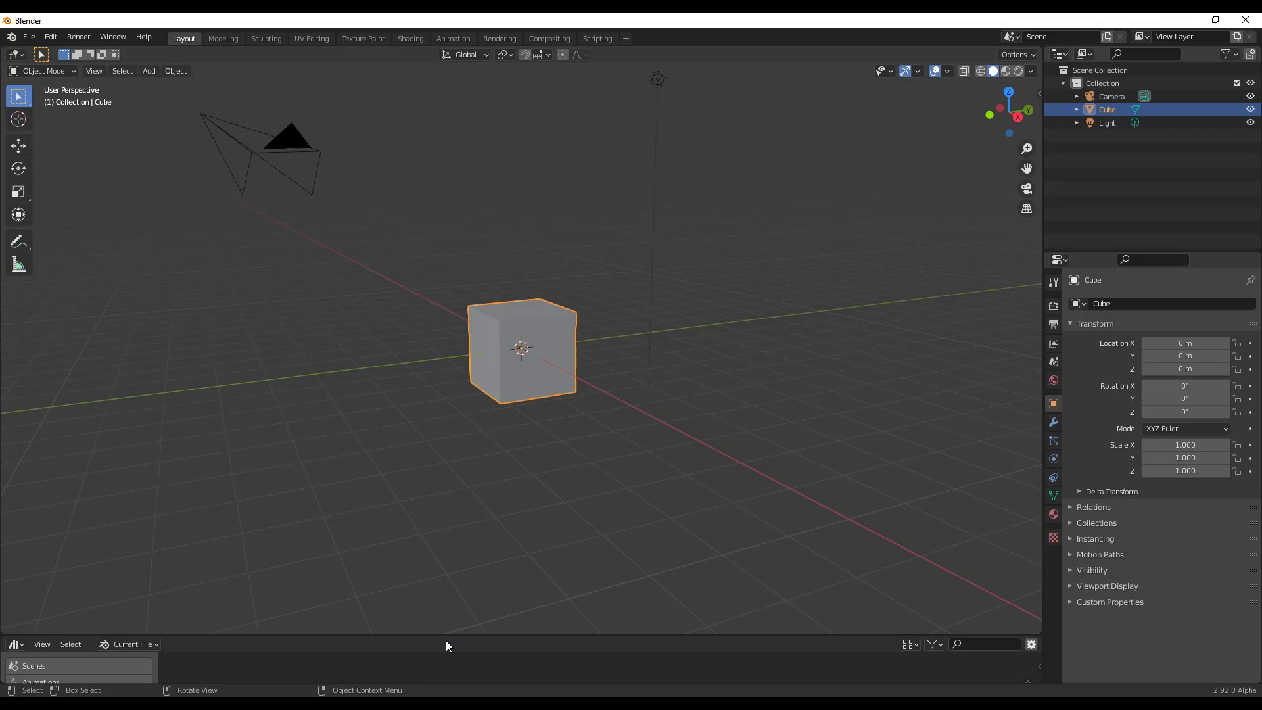
drag(448, 633, 458, 455)
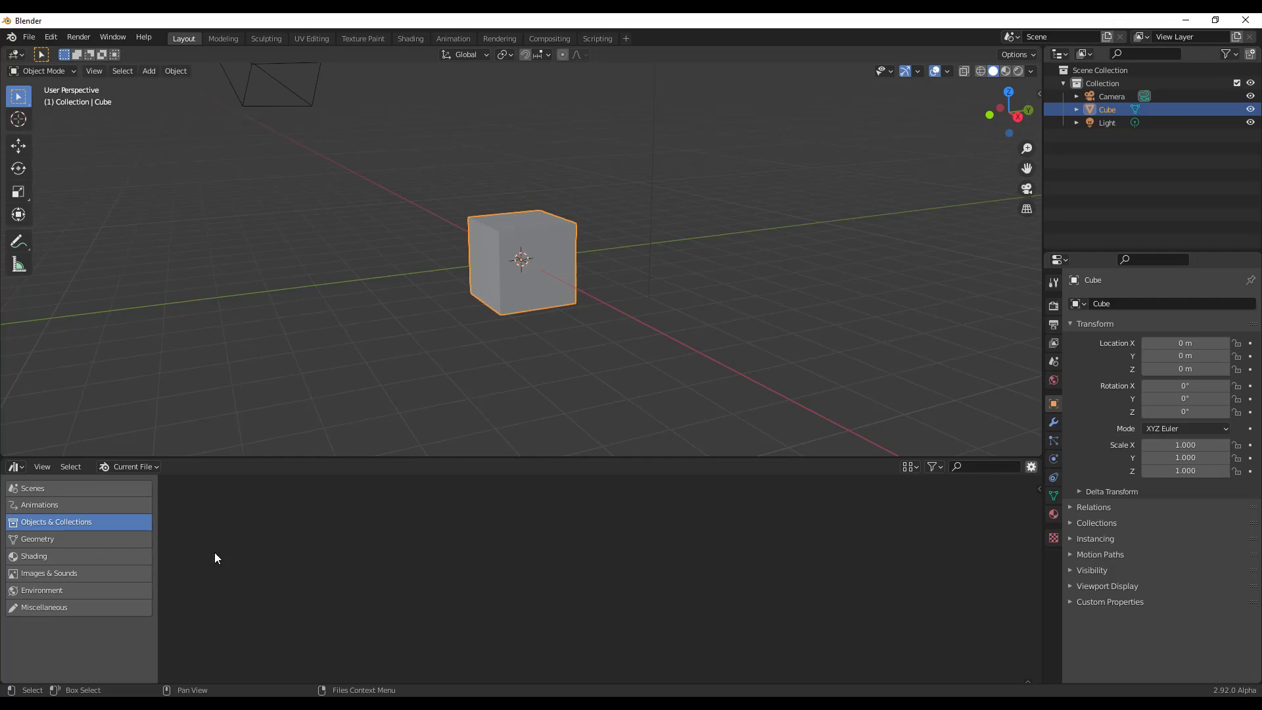
middle_drag(453, 349, 473, 334)
click(473, 335)
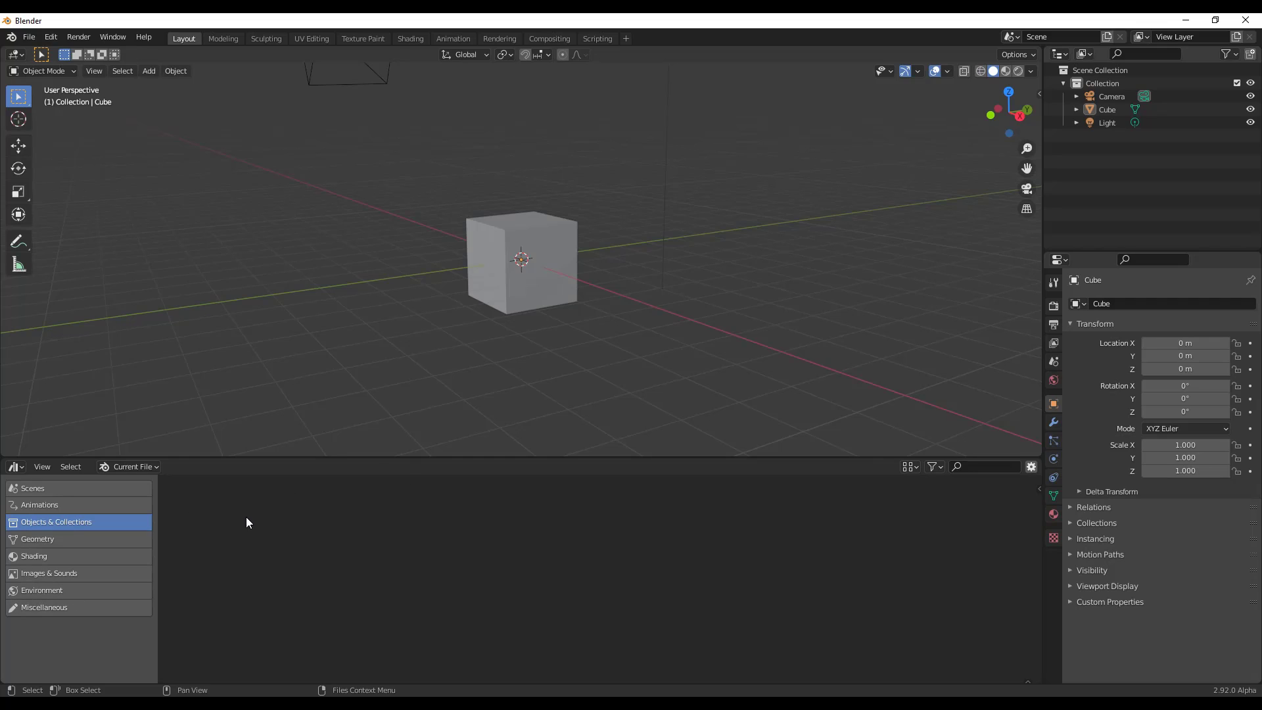
- Mark the Cube as an asset with ID Data > Make Asset in the Outliner
click(498, 257)
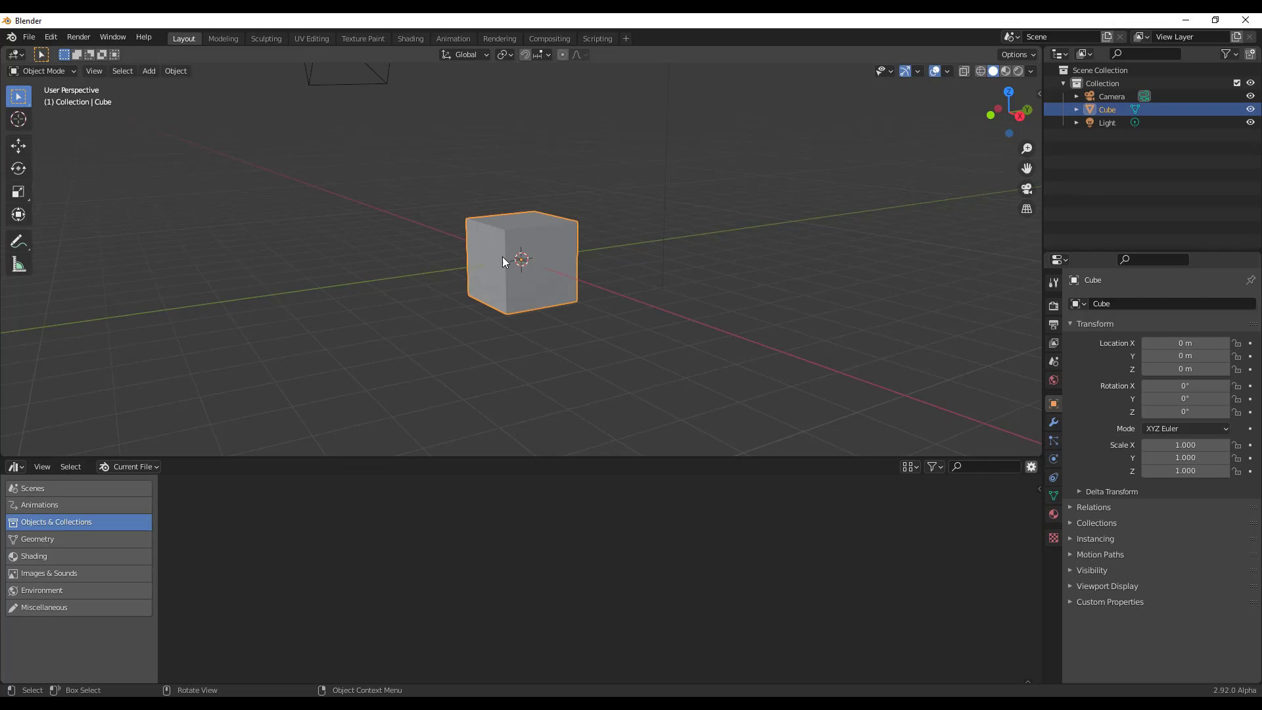
middle_drag(515, 260, 508, 261)
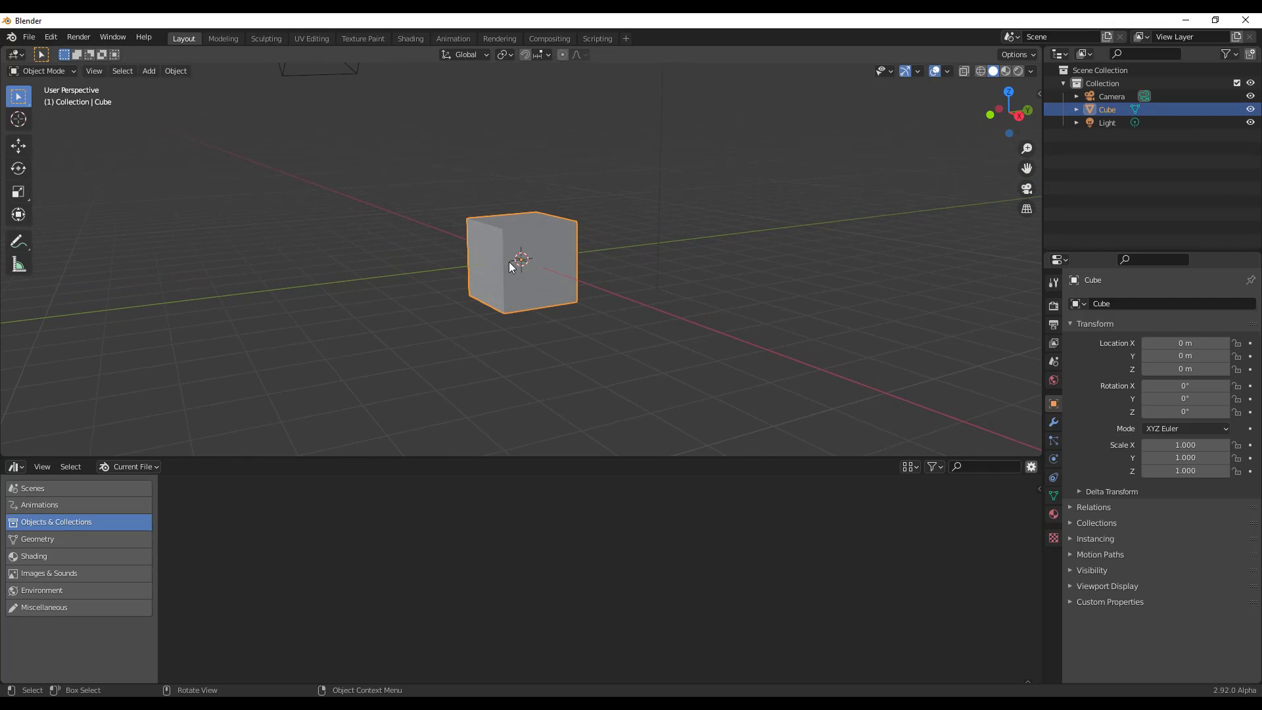
right_click(1113, 111)
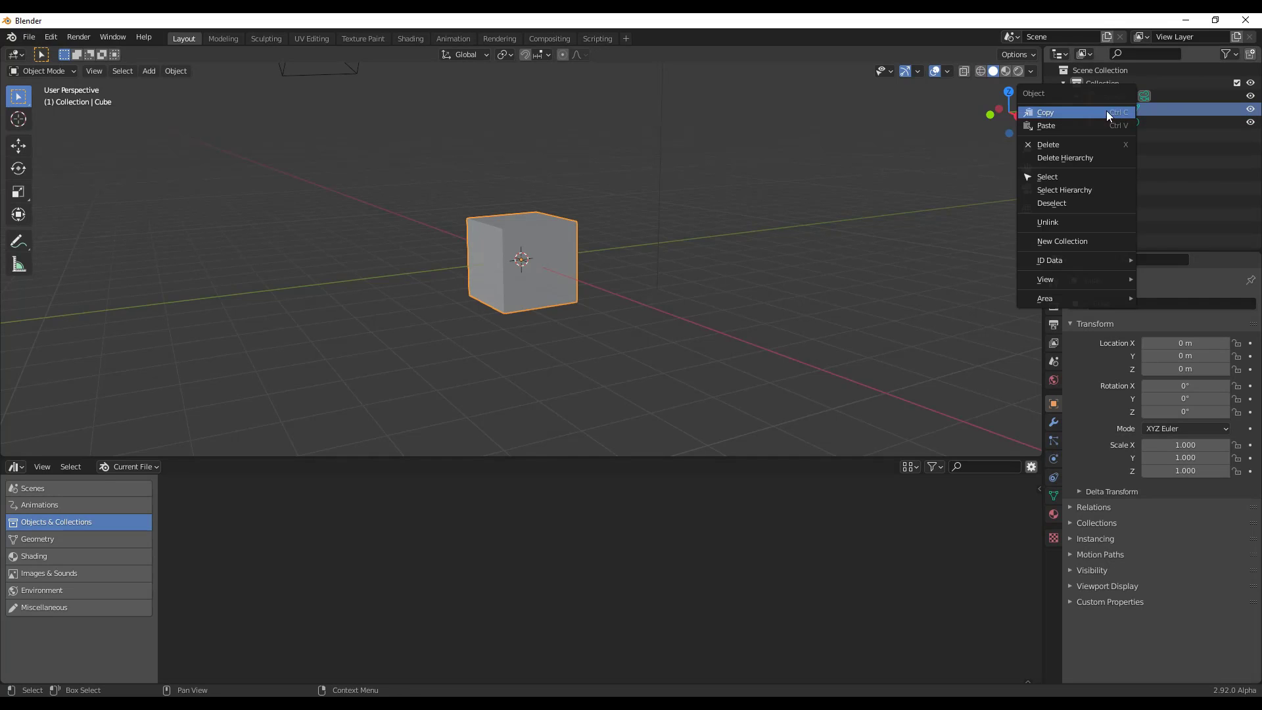
mouse_move(1059, 261)
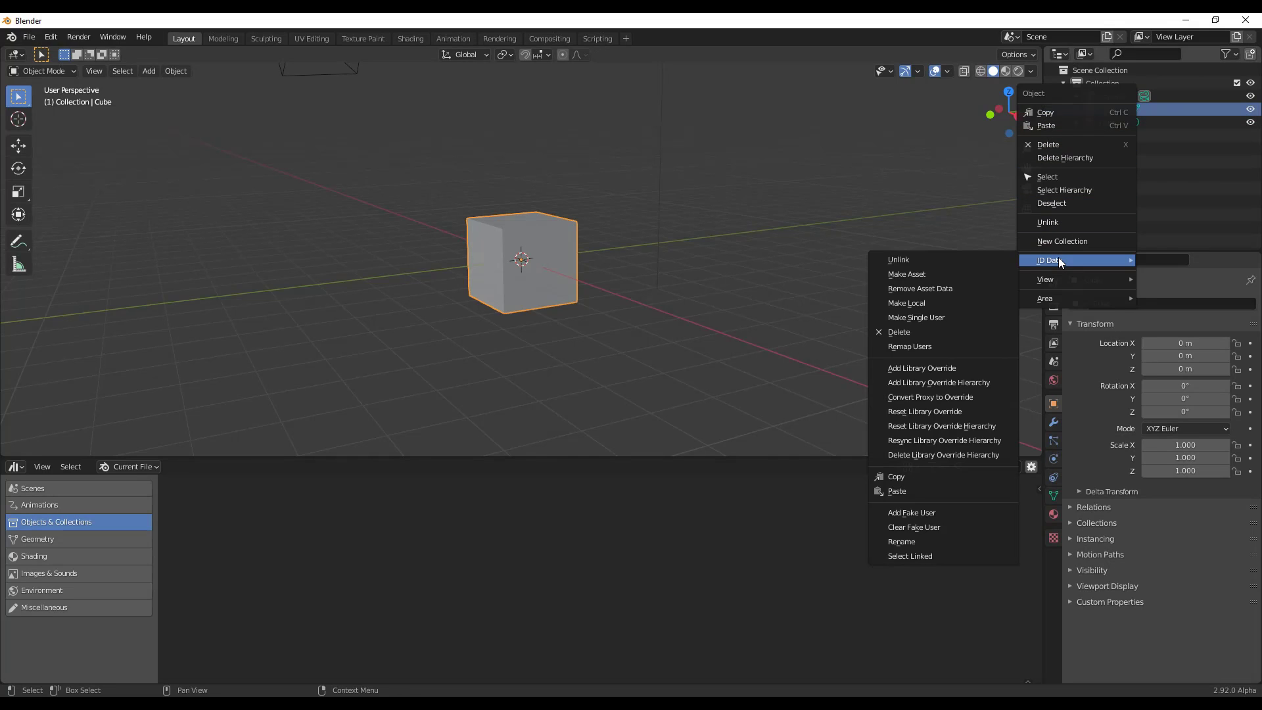
click(926, 274)
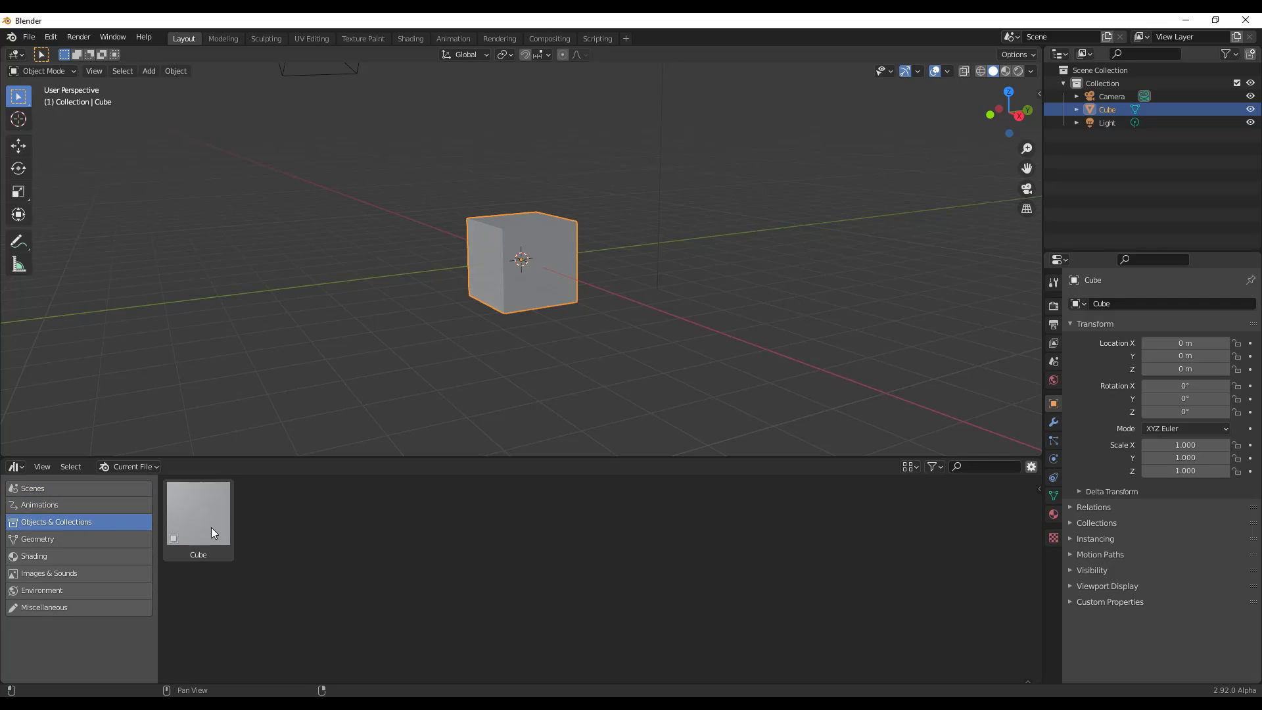
- Drag the Cube asset into the viewport twice, deleting each added copy
right_click(209, 522)
drag(181, 521, 614, 312)
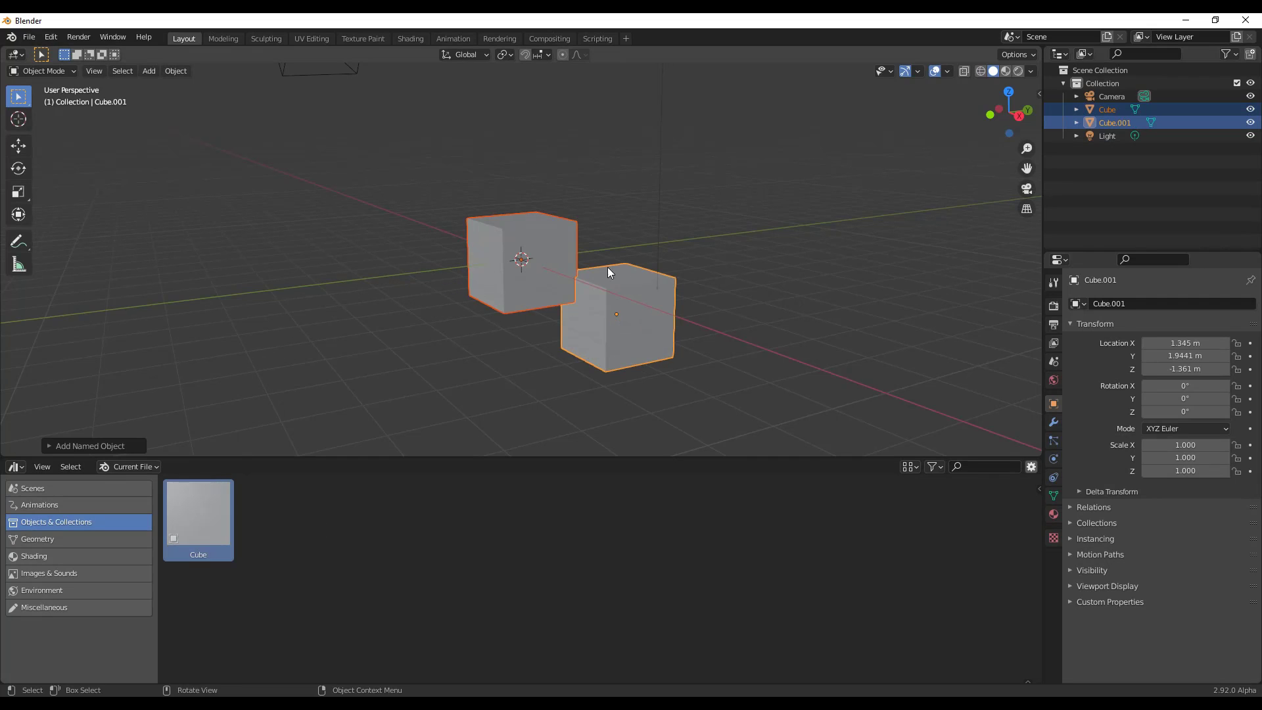
click(640, 327)
key(Delete)
drag(215, 523, 613, 309)
key(Delete)
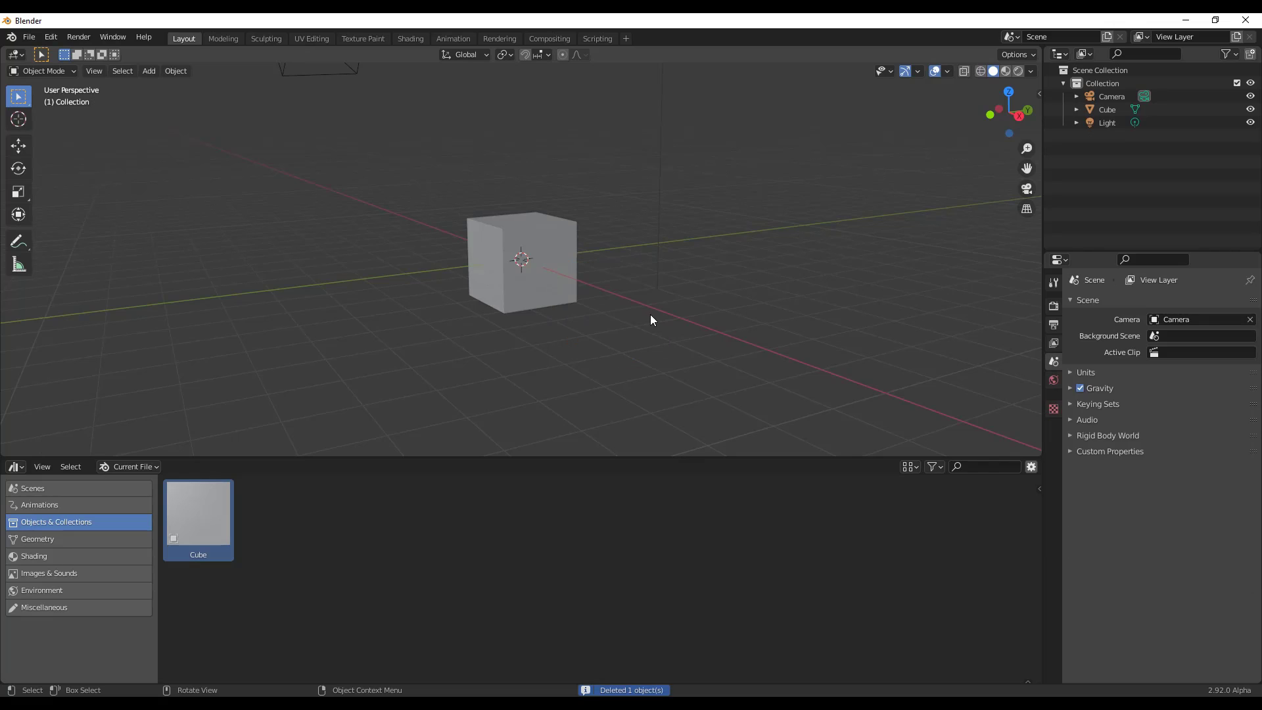
- Add a circle mesh by mistake and delete it
middle_drag(650, 314, 635, 309)
key(shift+a)
mouse_move(633, 306)
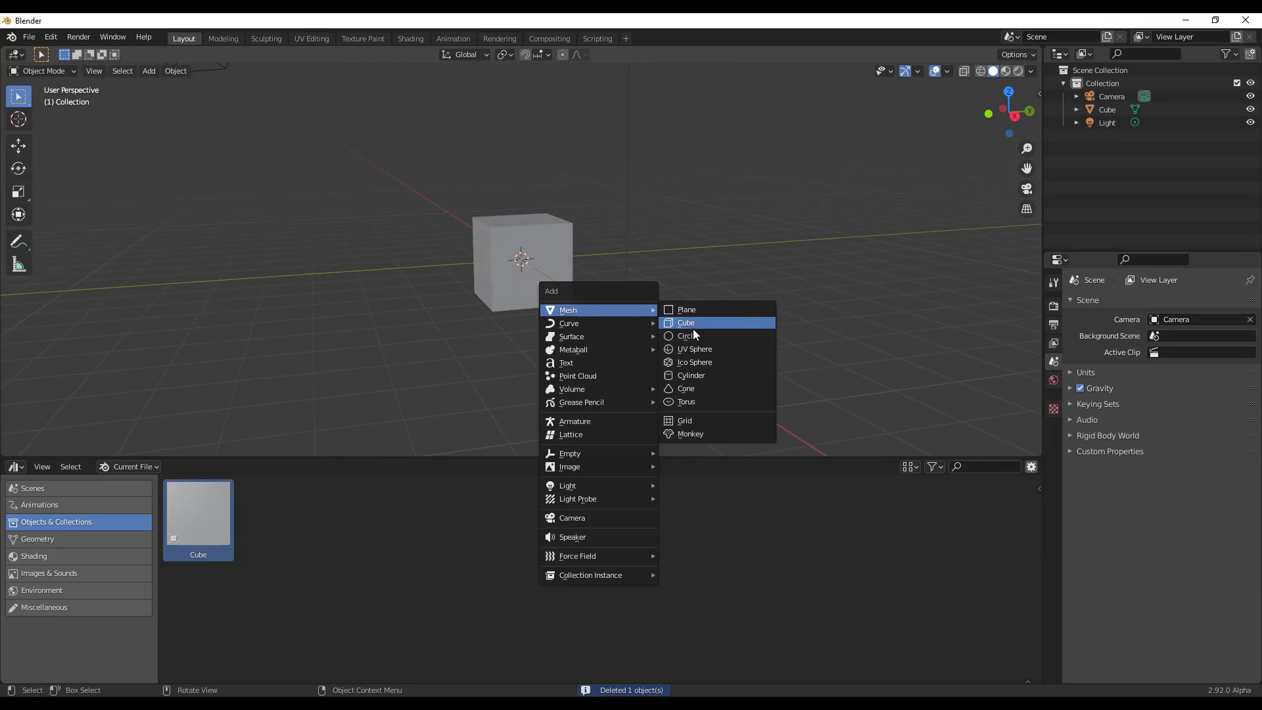
click(699, 333)
key(Delete)
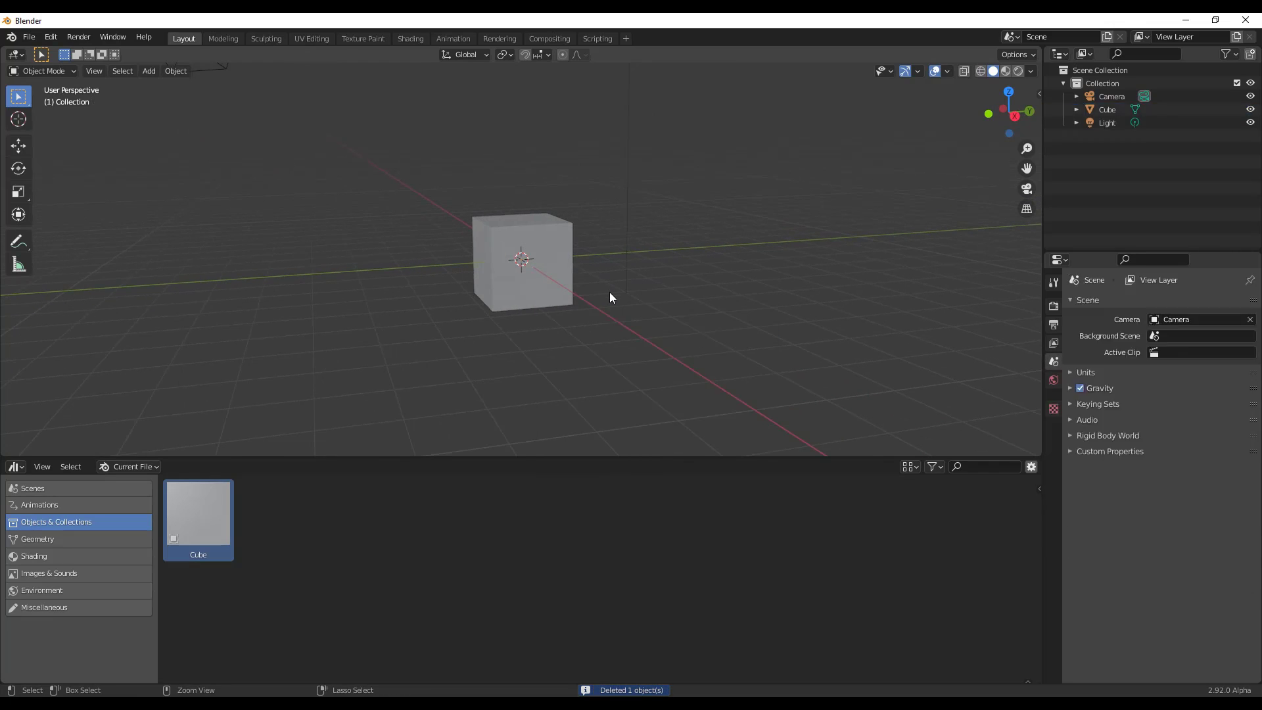
- Add a UV sphere and move it along X to the right of the cube
key(shift+a)
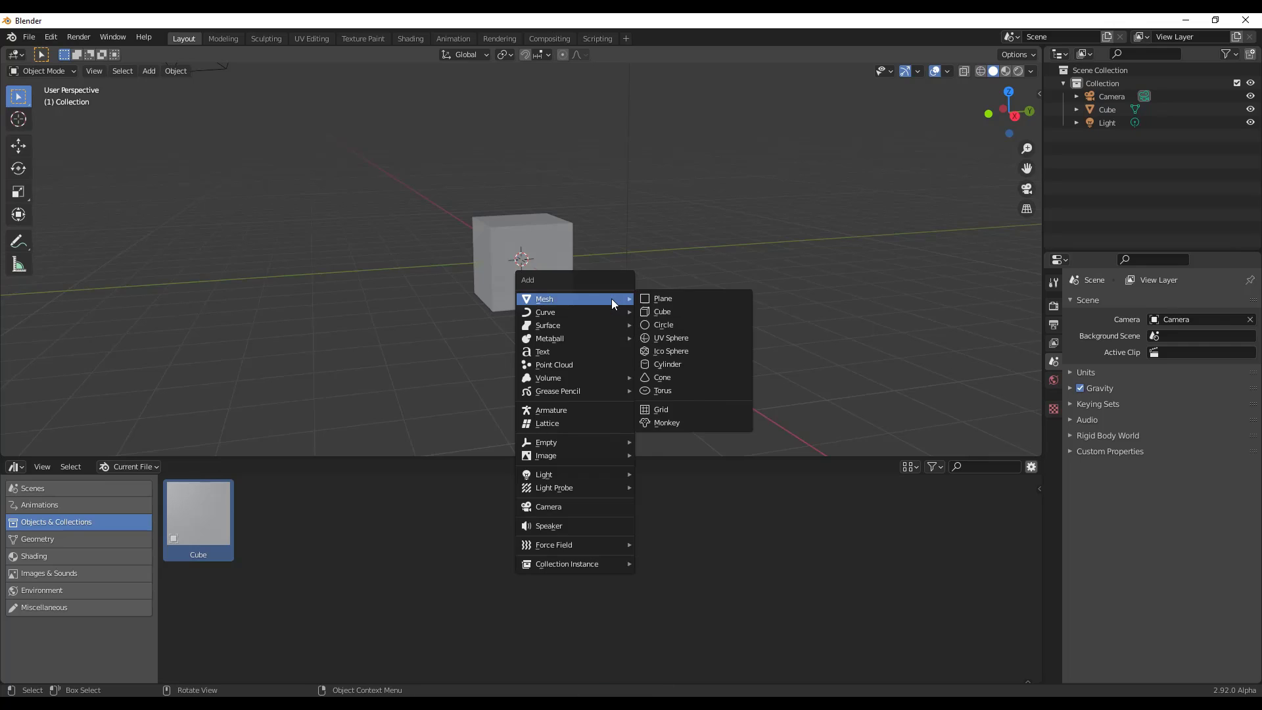
click(688, 338)
key(g)
key(y)
key(x)
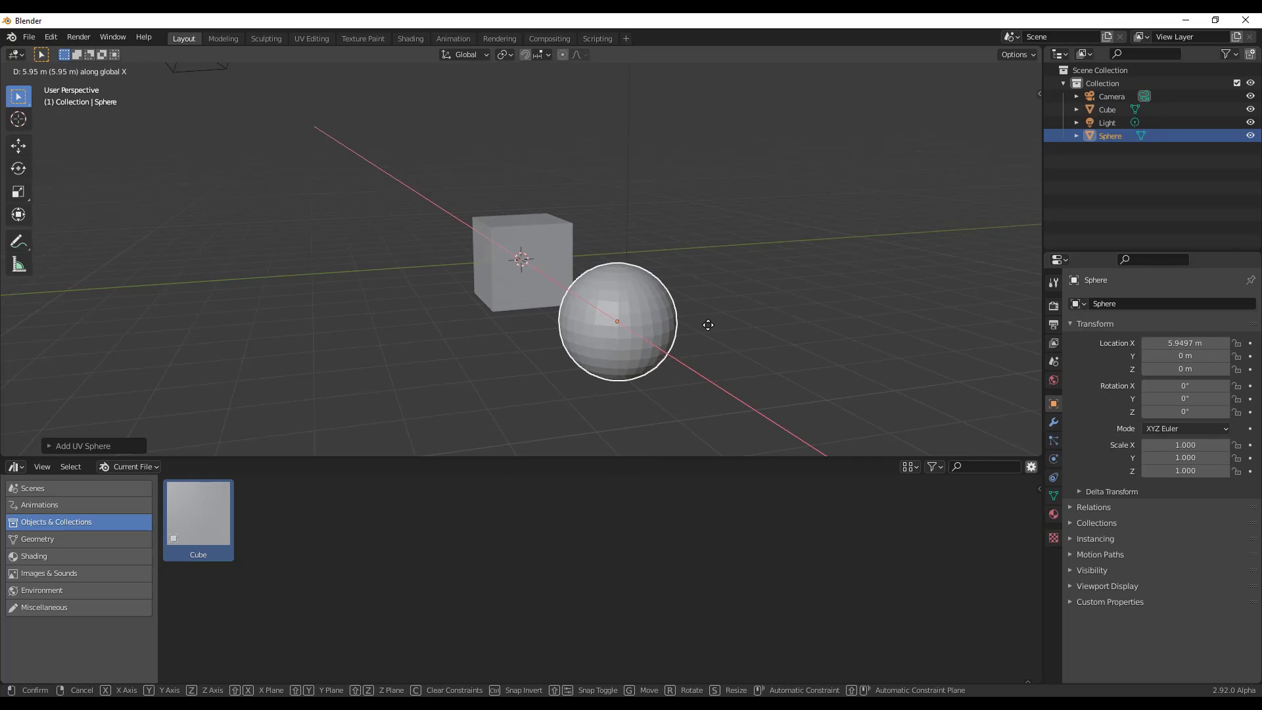
click(682, 324)
- Mark the Sphere as an asset through the Outliner's ID Data menu
middle_drag(678, 327, 644, 312)
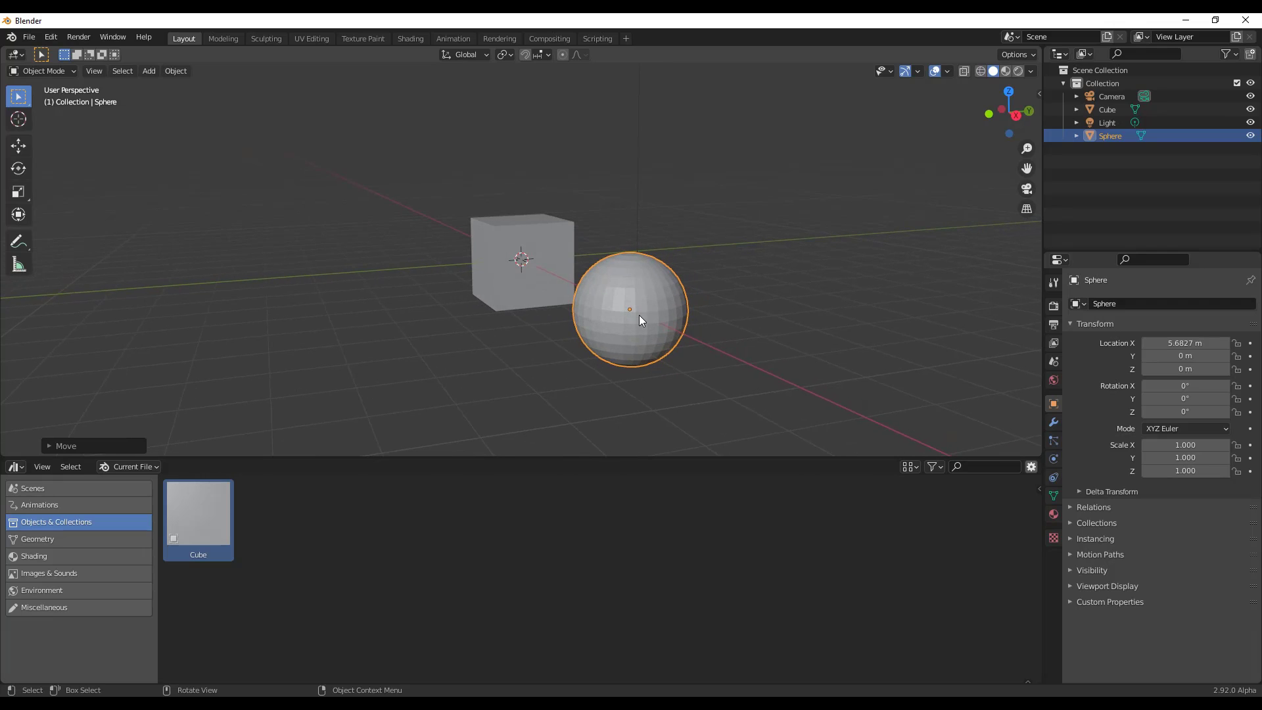
right_click(1113, 136)
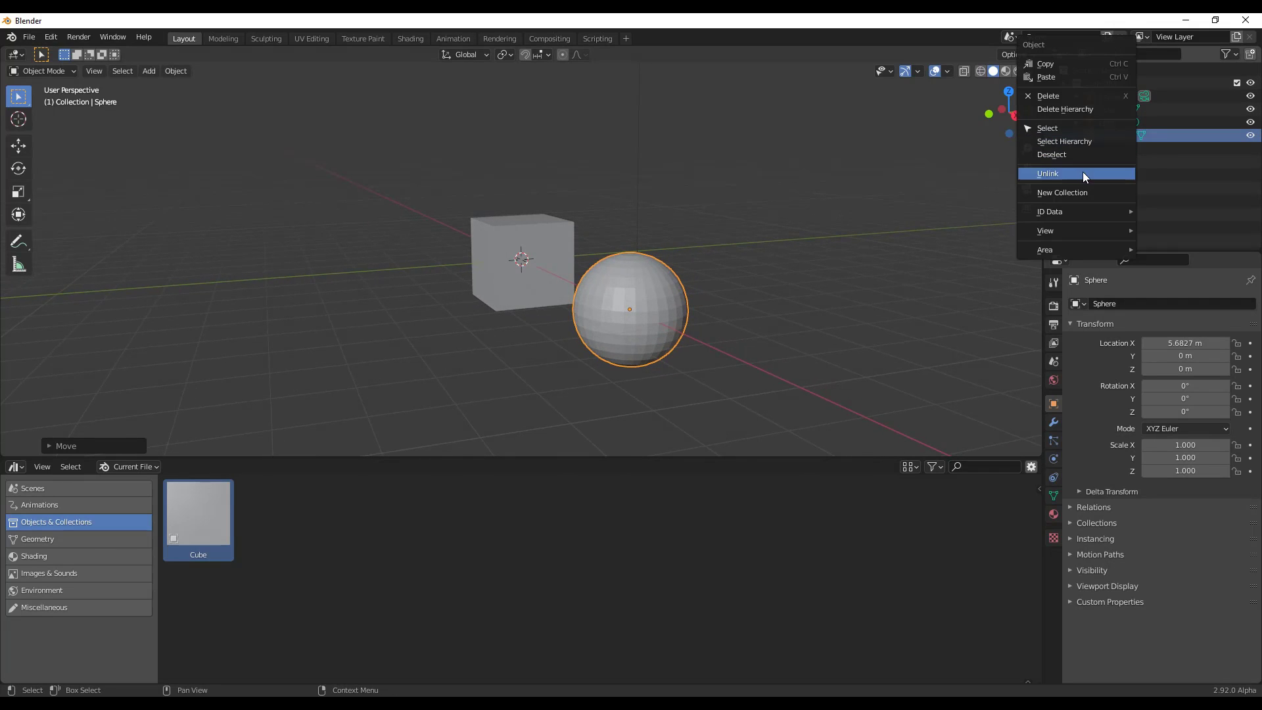
mouse_move(1050, 217)
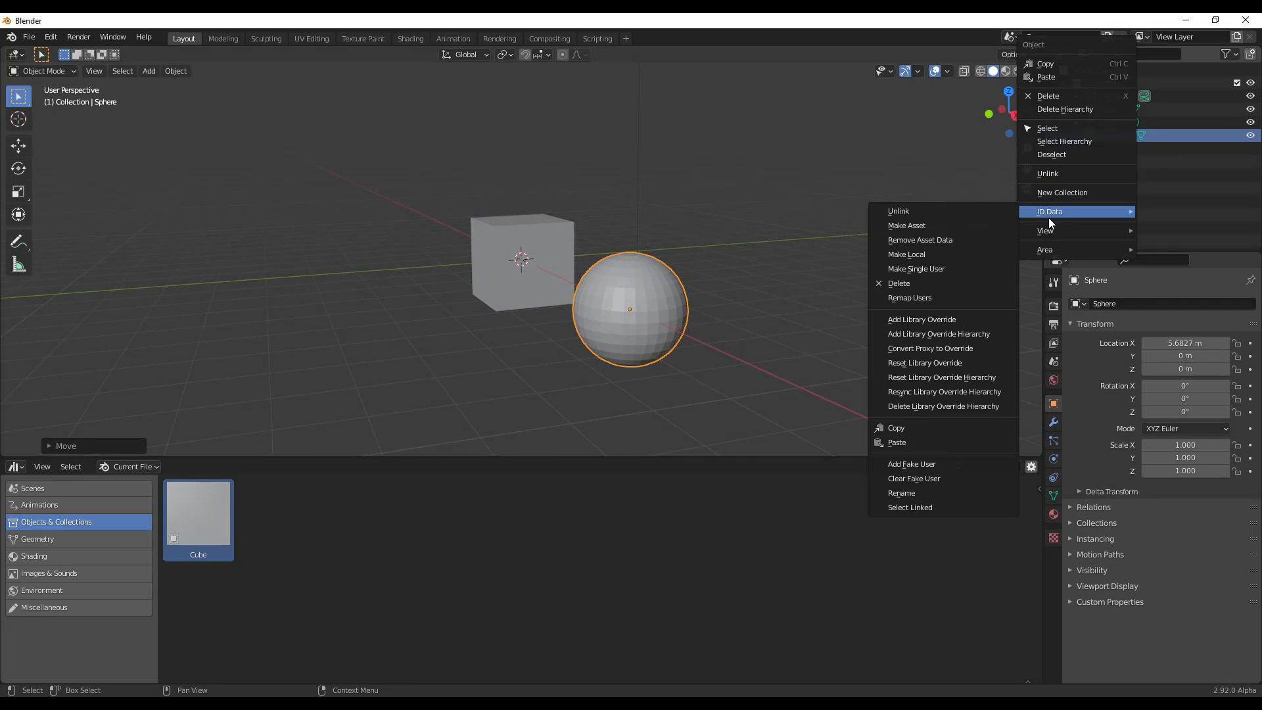
click(901, 225)
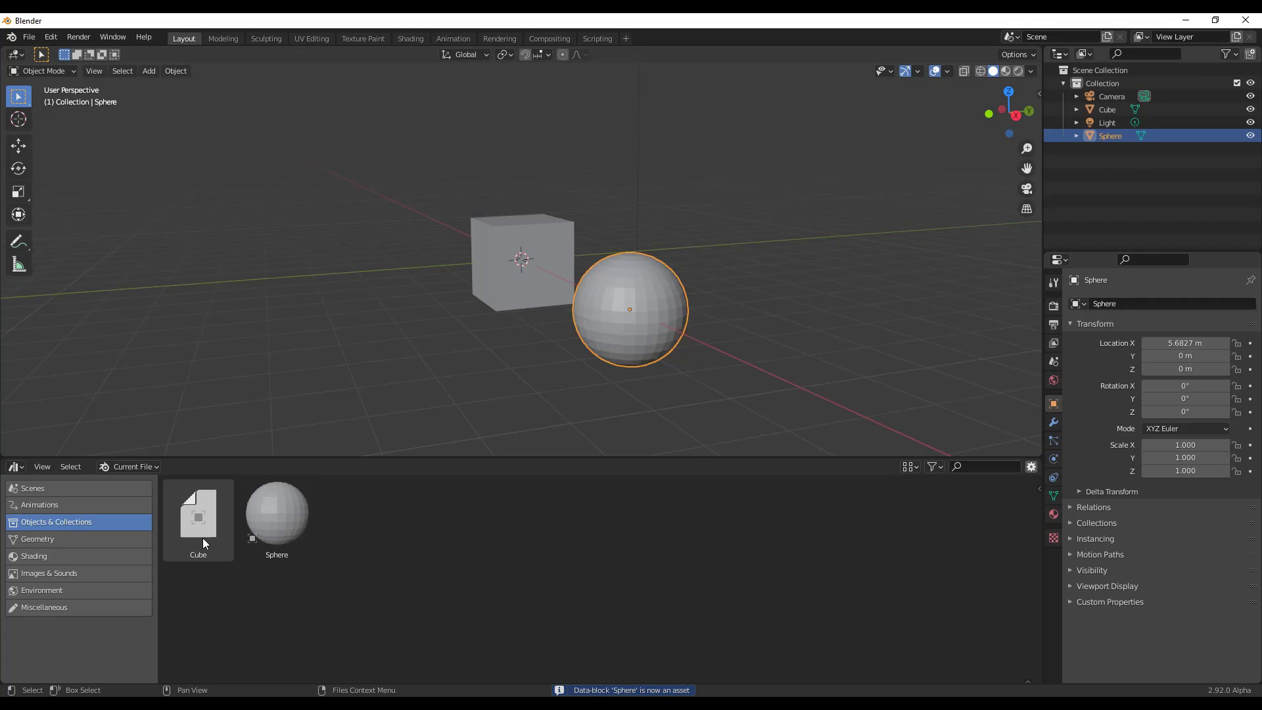
click(451, 390)
middle_drag(451, 389, 456, 393)
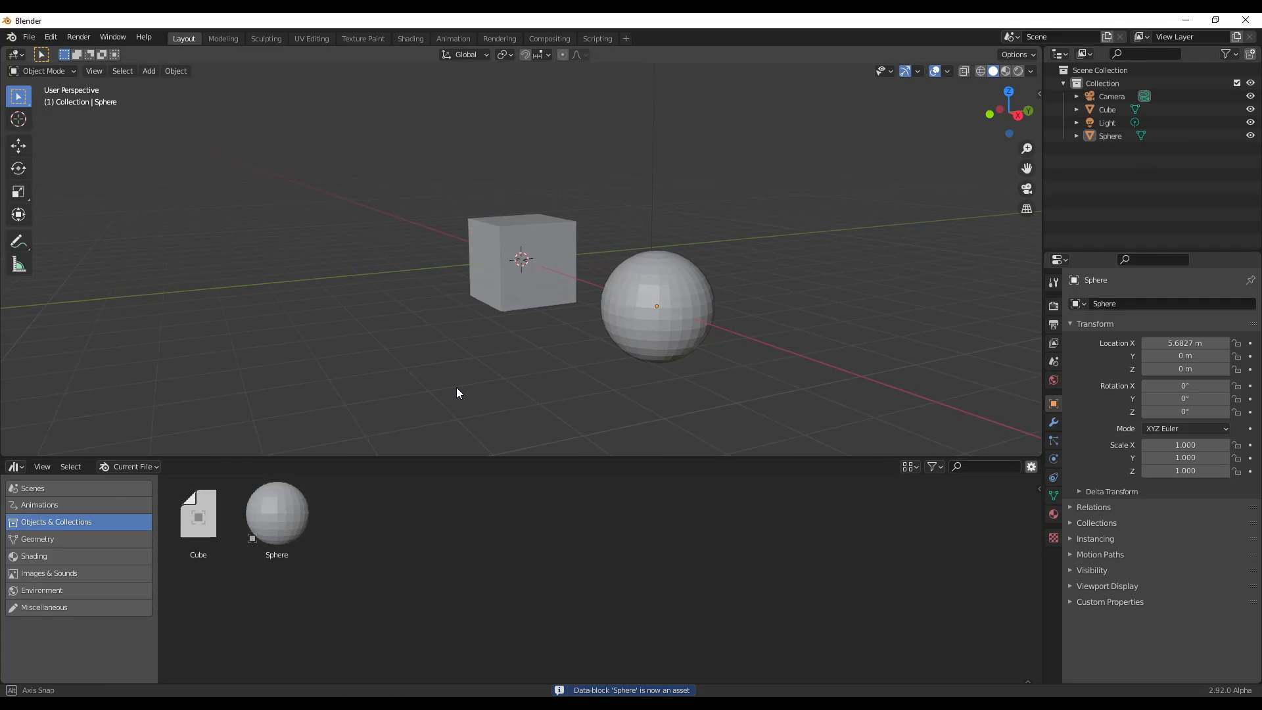
click(281, 518)
drag(281, 518, 460, 372)
drag(201, 519, 373, 330)
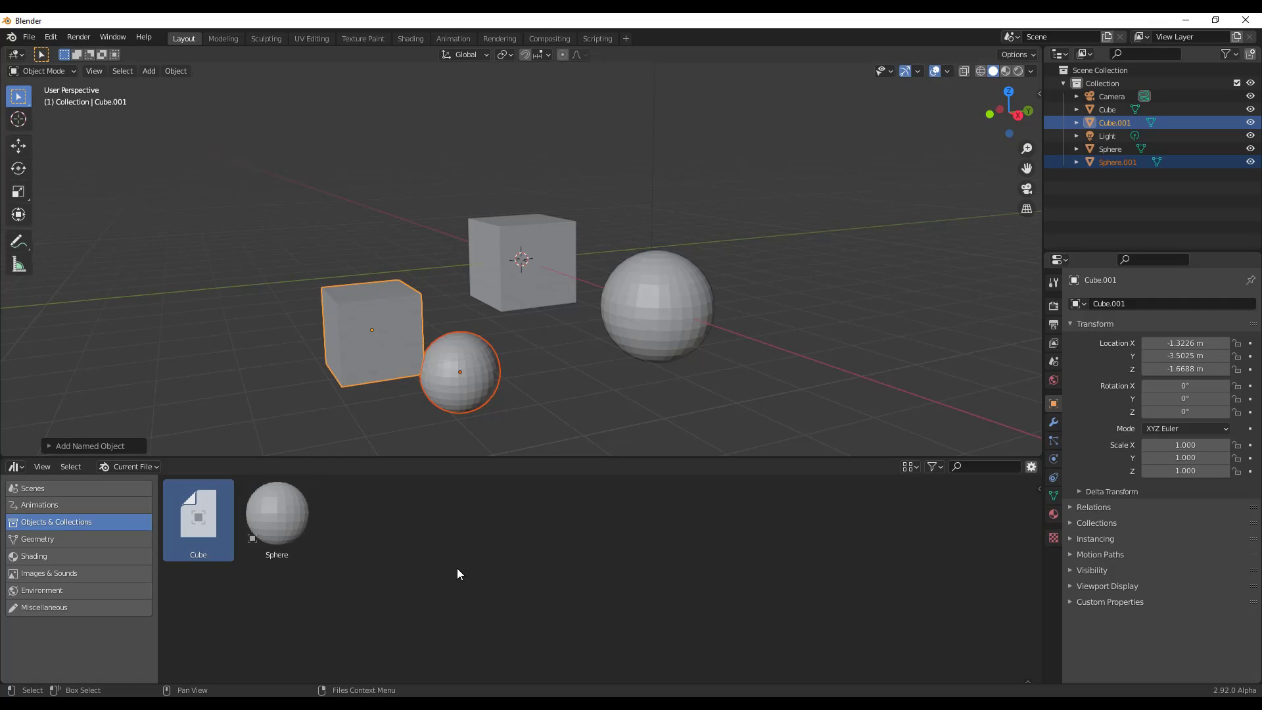
right_click(439, 557)
scroll(480, 368, down, 3)
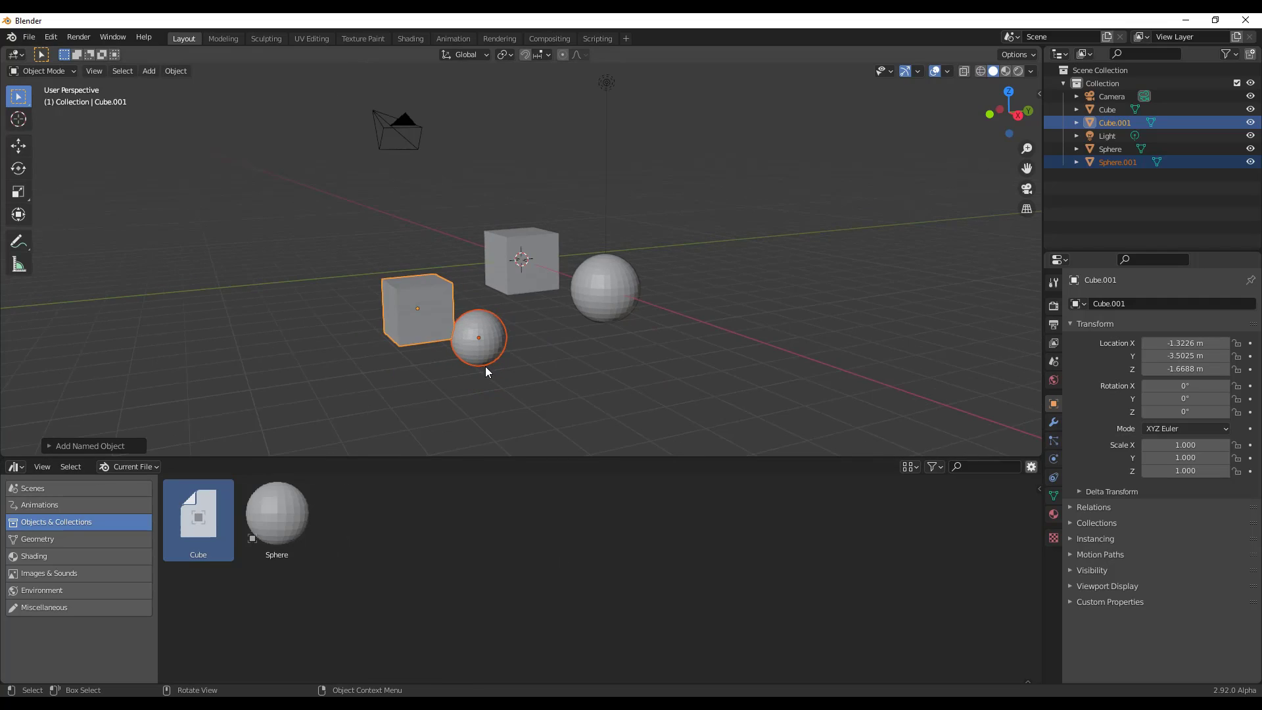
middle_drag(485, 365, 468, 366)
drag(338, 235, 482, 366)
key(Delete)
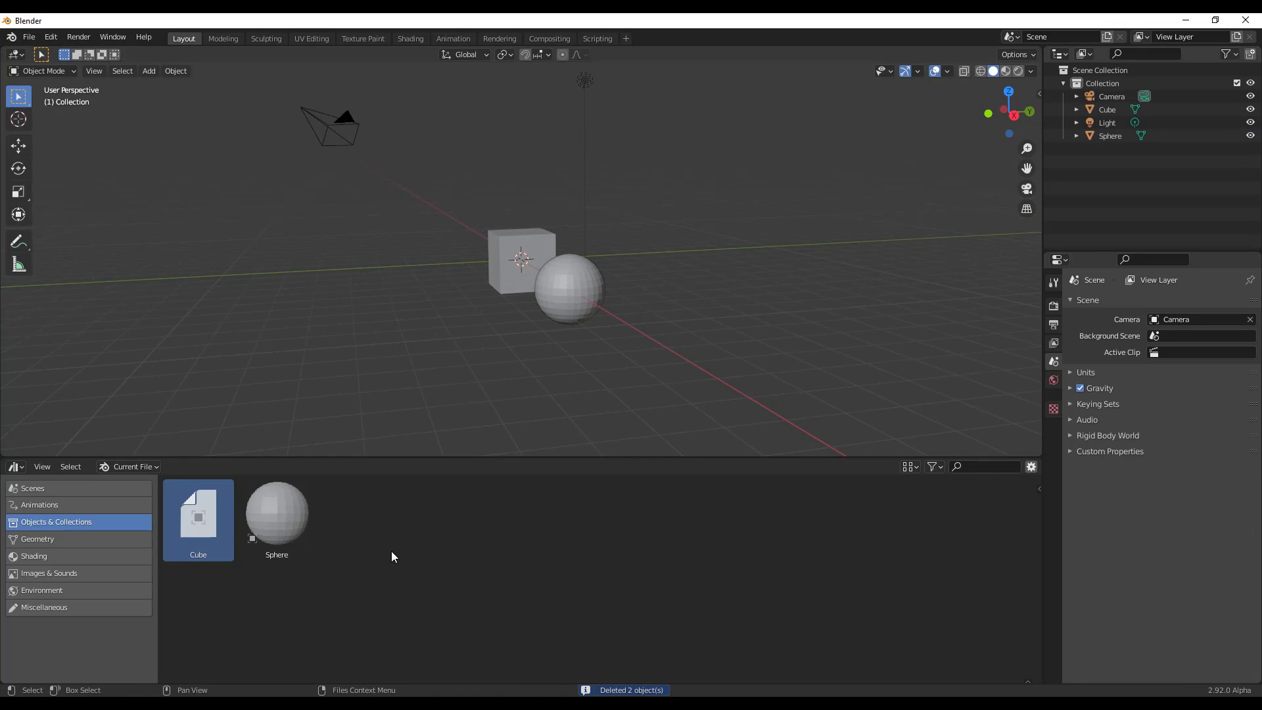
right_click(408, 557)
click(453, 566)
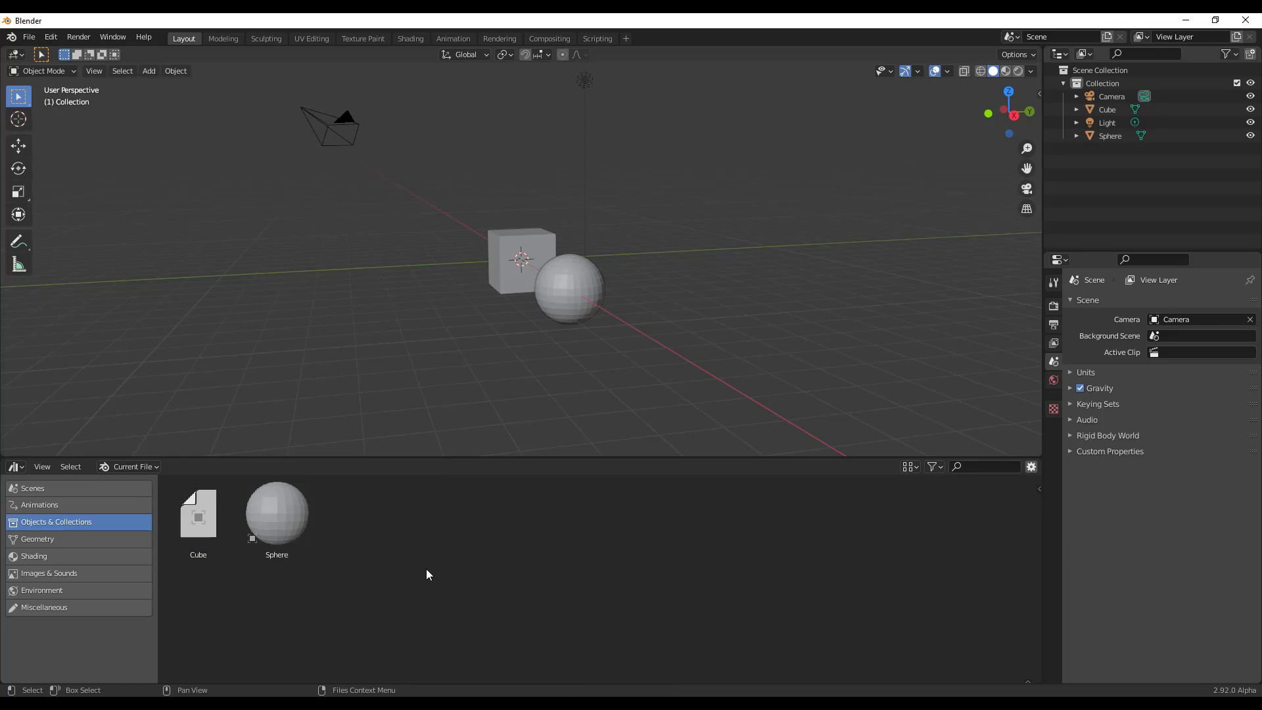
- Orbit the view and keep the Asset Browser library set to Current File
middle_drag(416, 367, 479, 340)
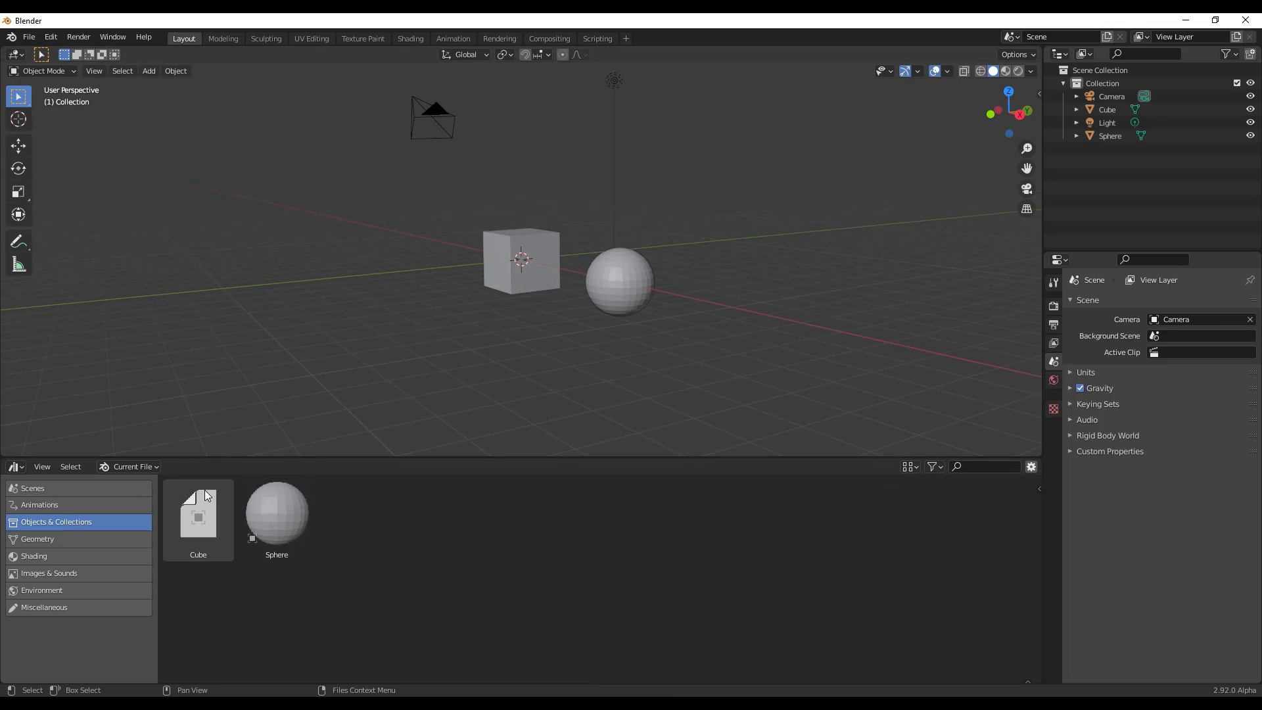
click(147, 466)
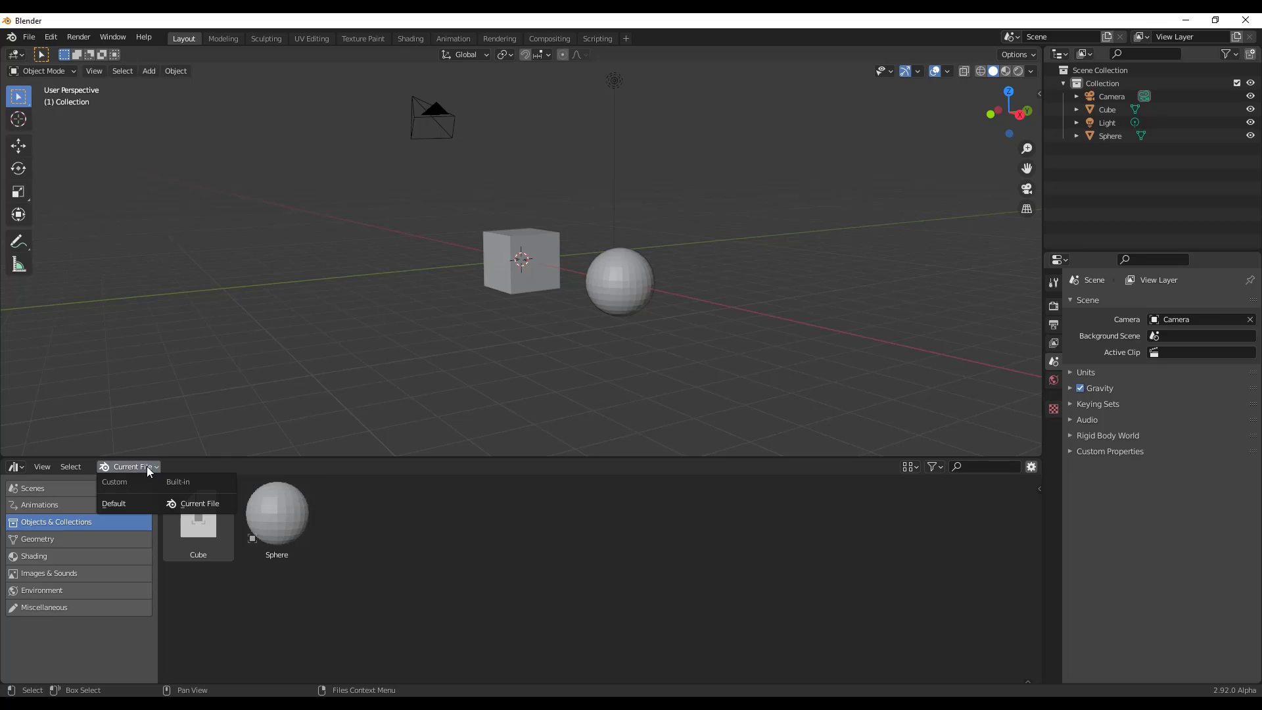
click(195, 504)
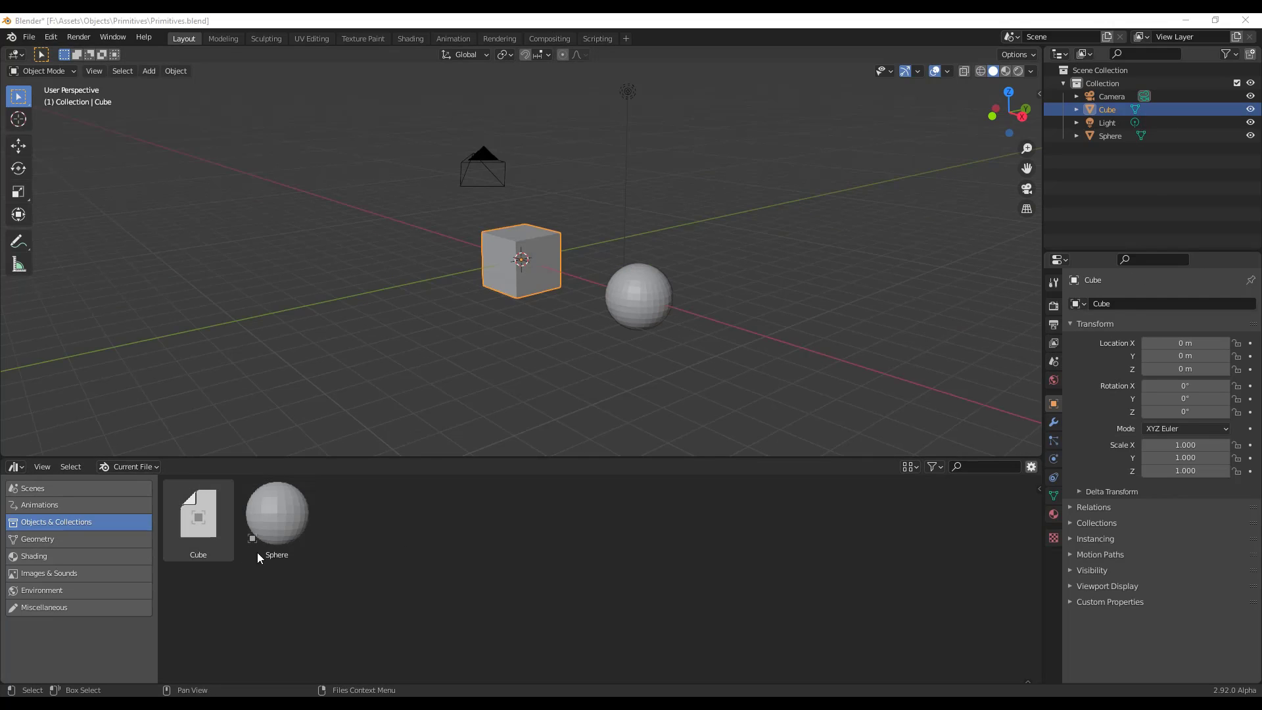
- Open Blender's Preferences from the Edit menu
click(50, 37)
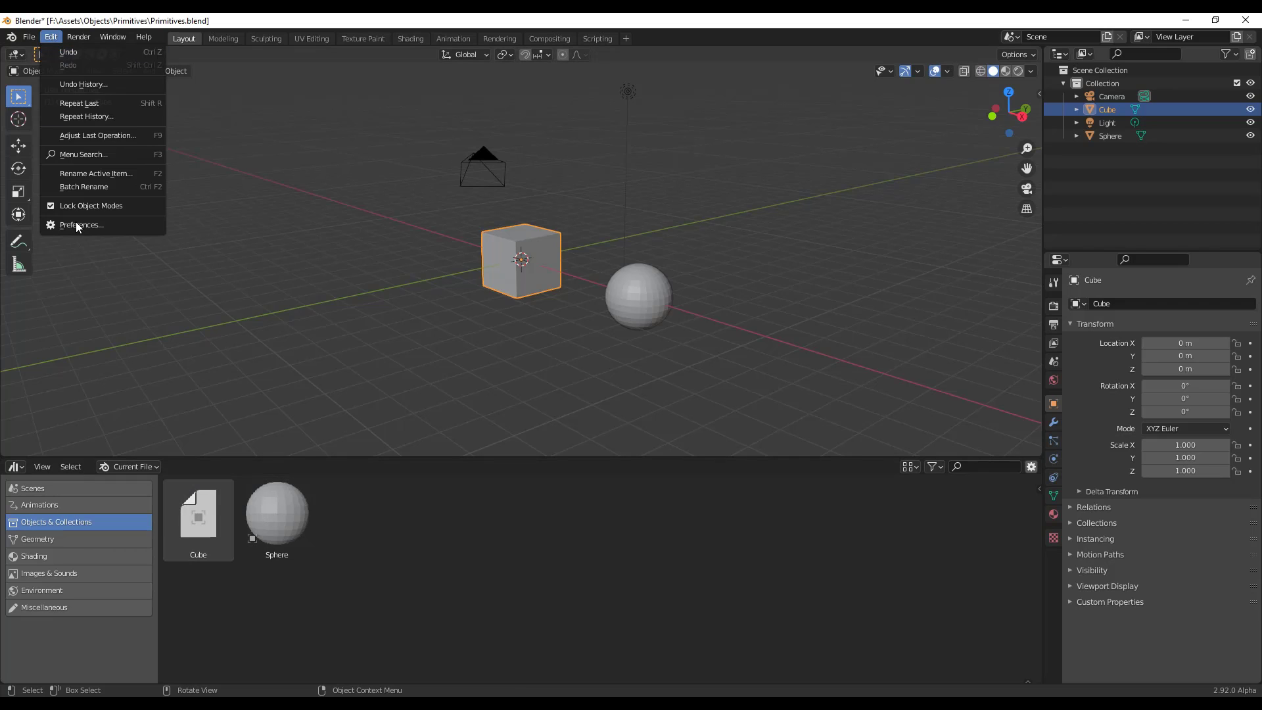
click(83, 224)
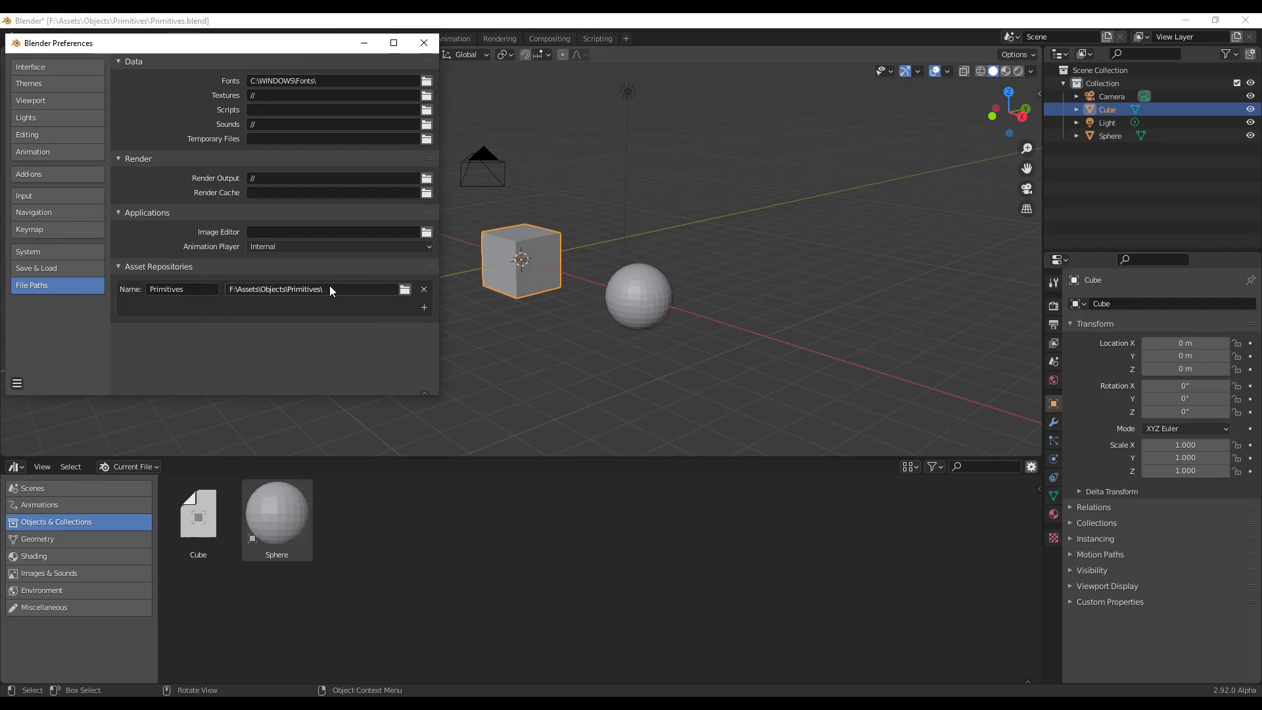
- Close Preferences, switch the Asset Browser library to Primitives, and refresh it
click(424, 43)
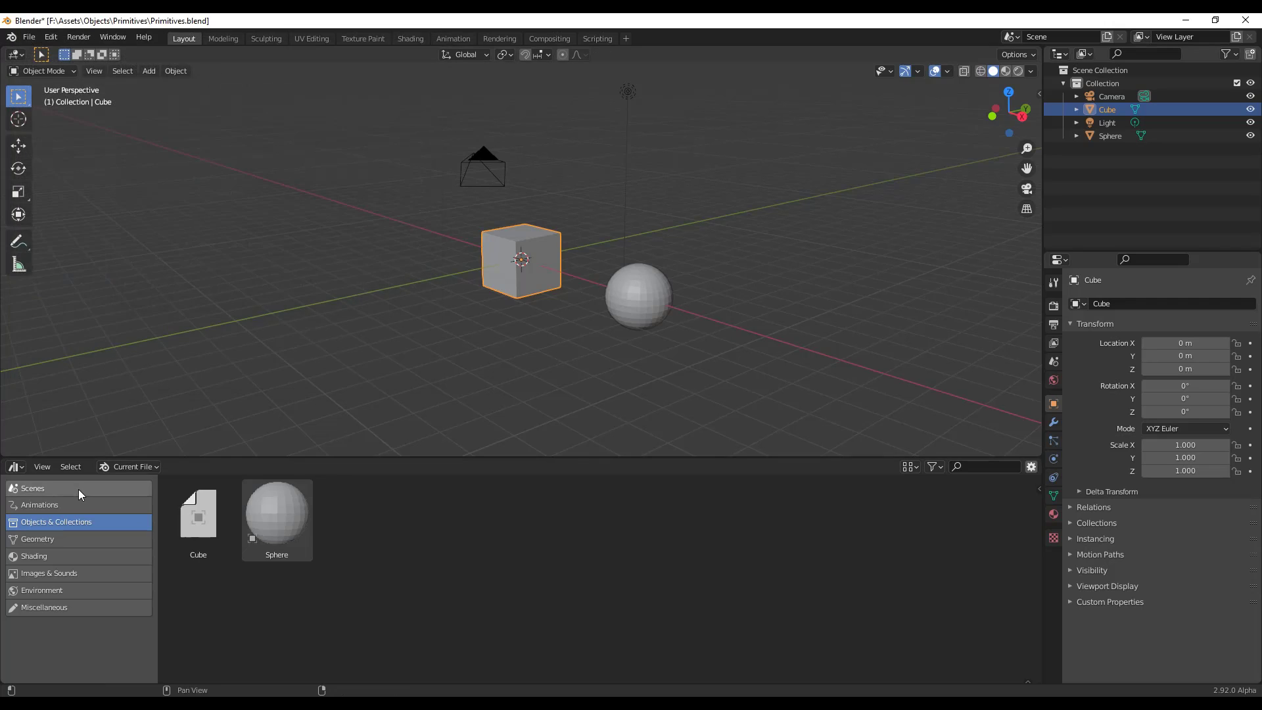
click(117, 466)
click(119, 505)
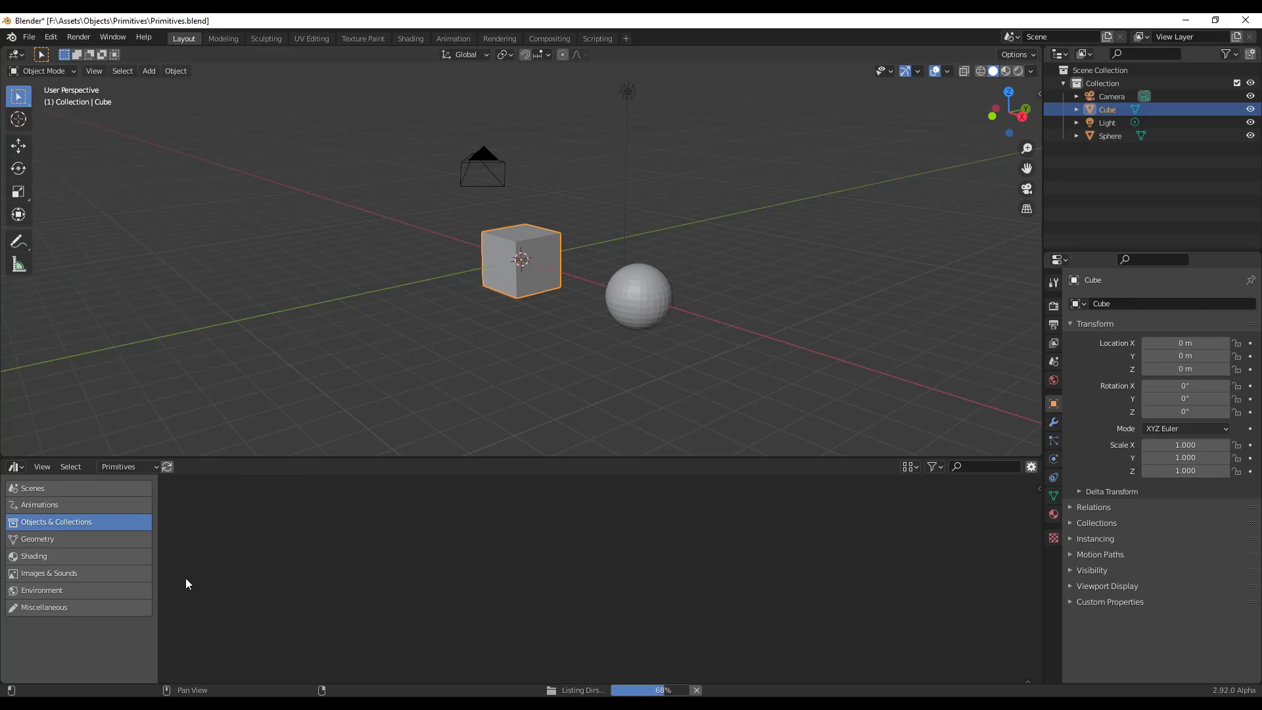
click(167, 466)
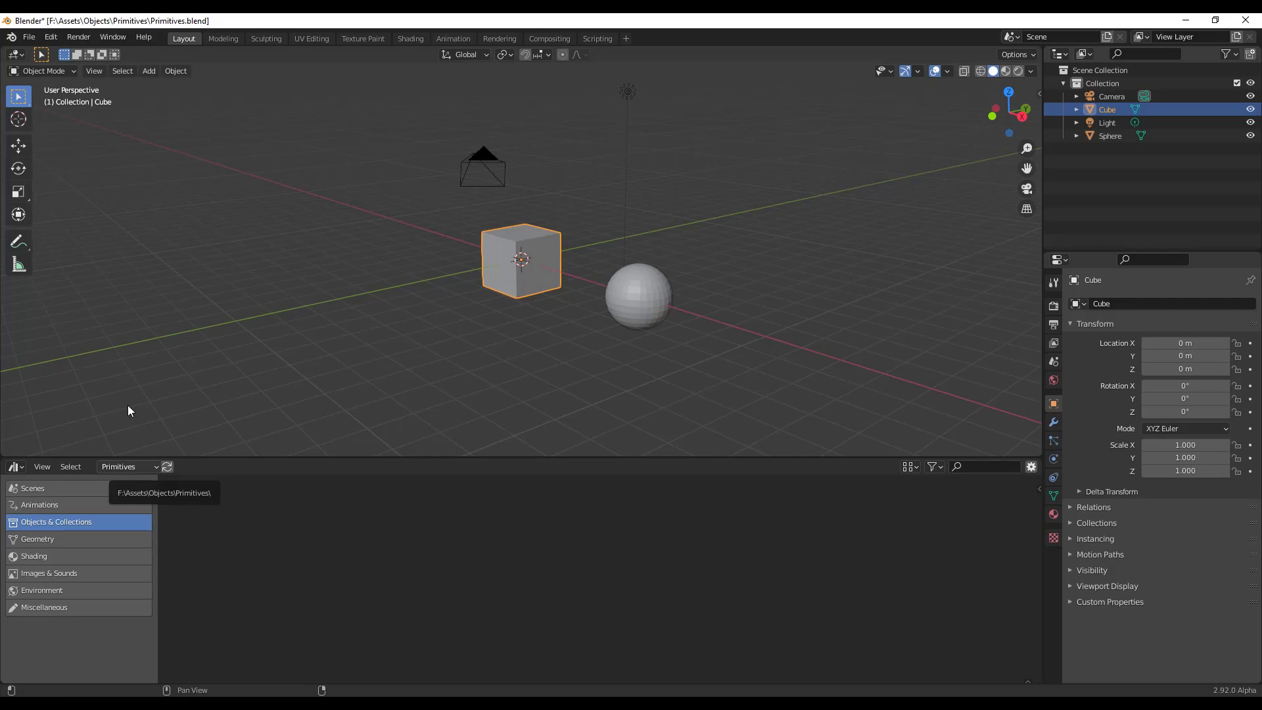
click(51, 37)
click(87, 226)
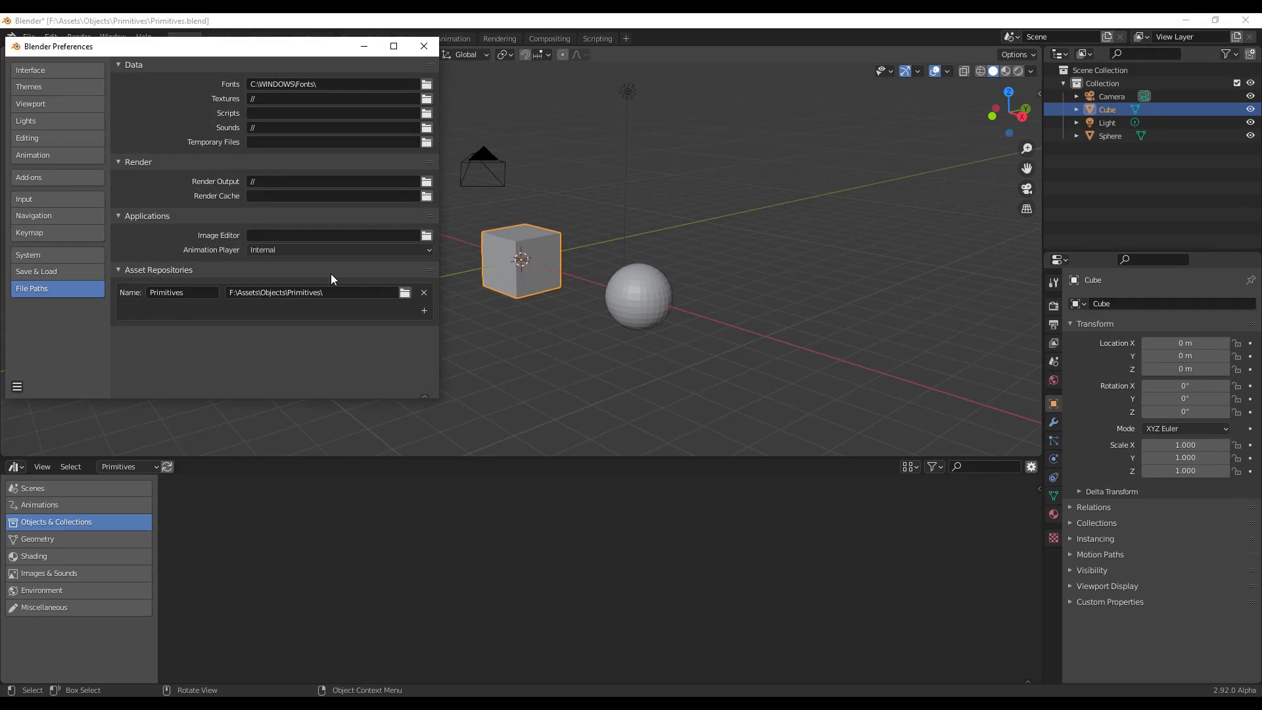
click(424, 310)
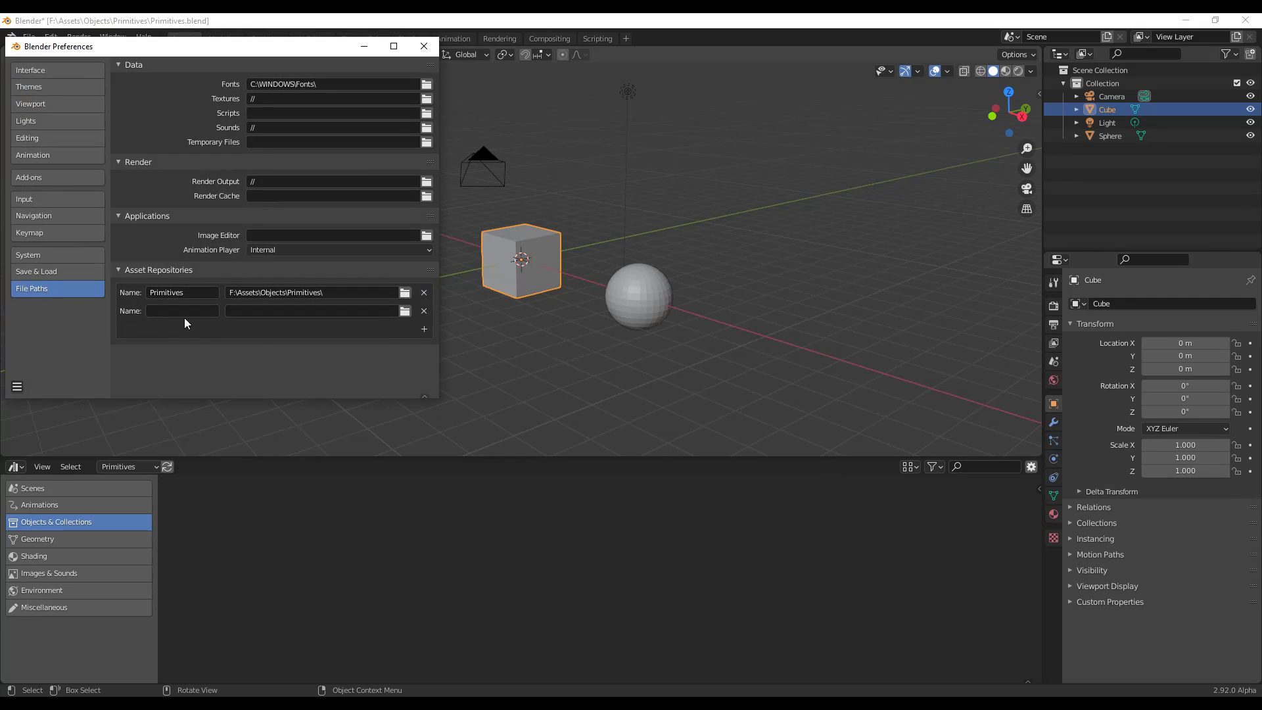
click(158, 311)
text(Furnitur)
key(BackSpace)
key(ctrl+BackSpace)
click(424, 311)
click(424, 311)
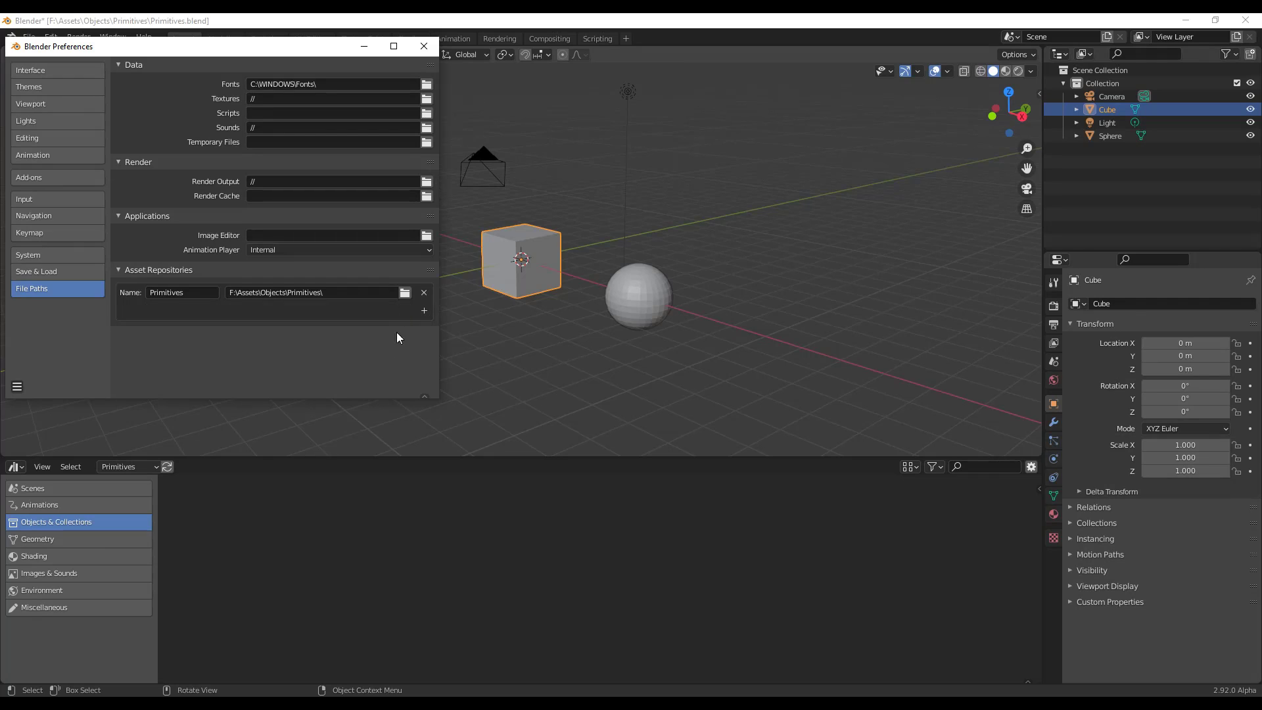
click(421, 48)
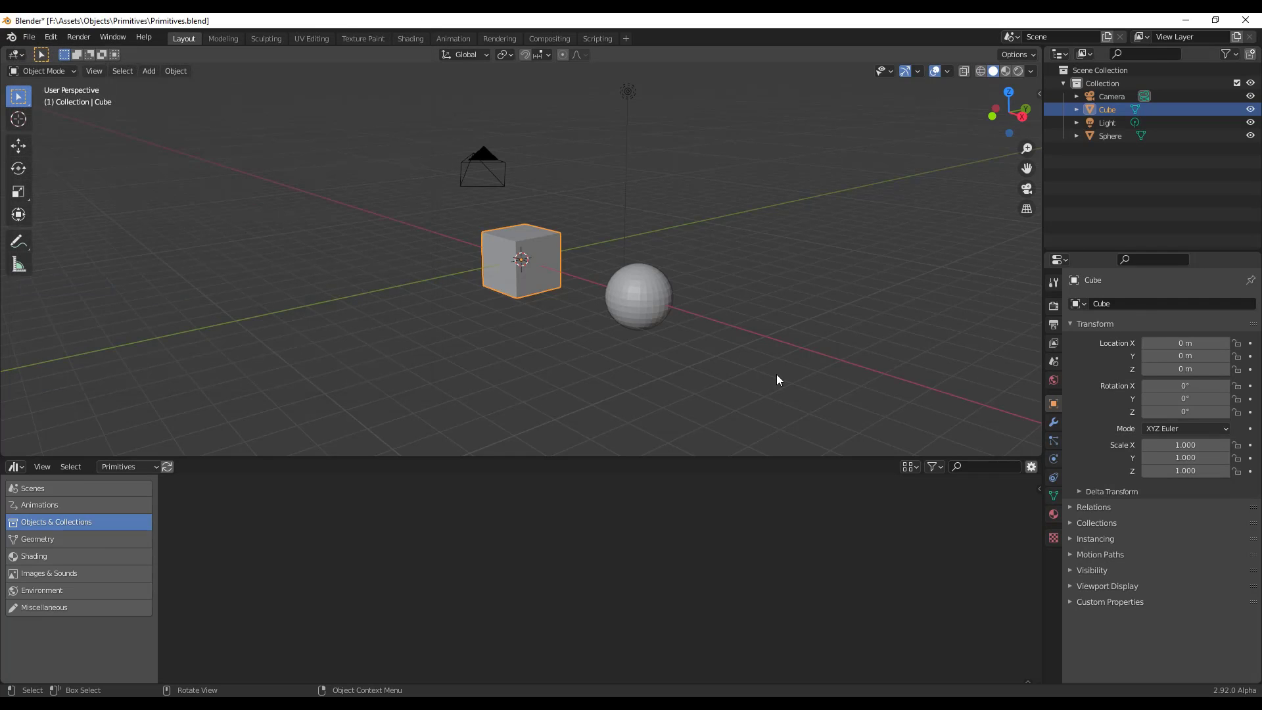
middle_drag(744, 269, 702, 265)
click(120, 466)
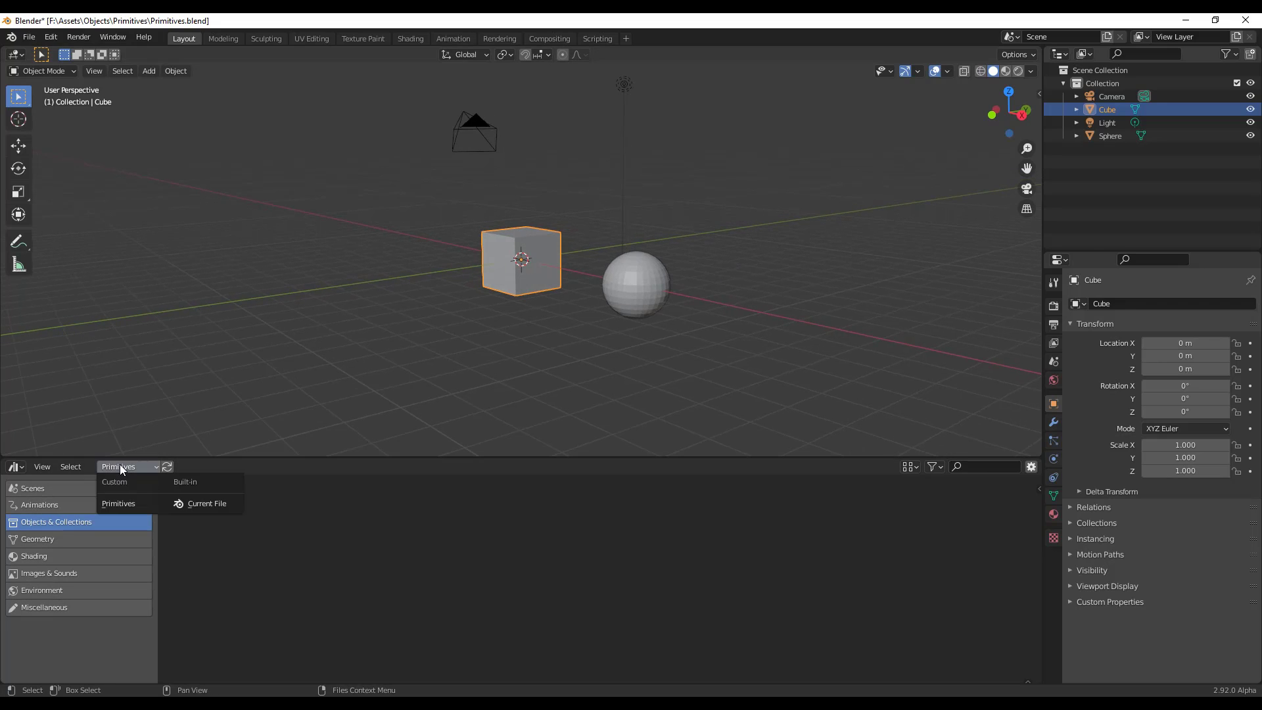
click(207, 503)
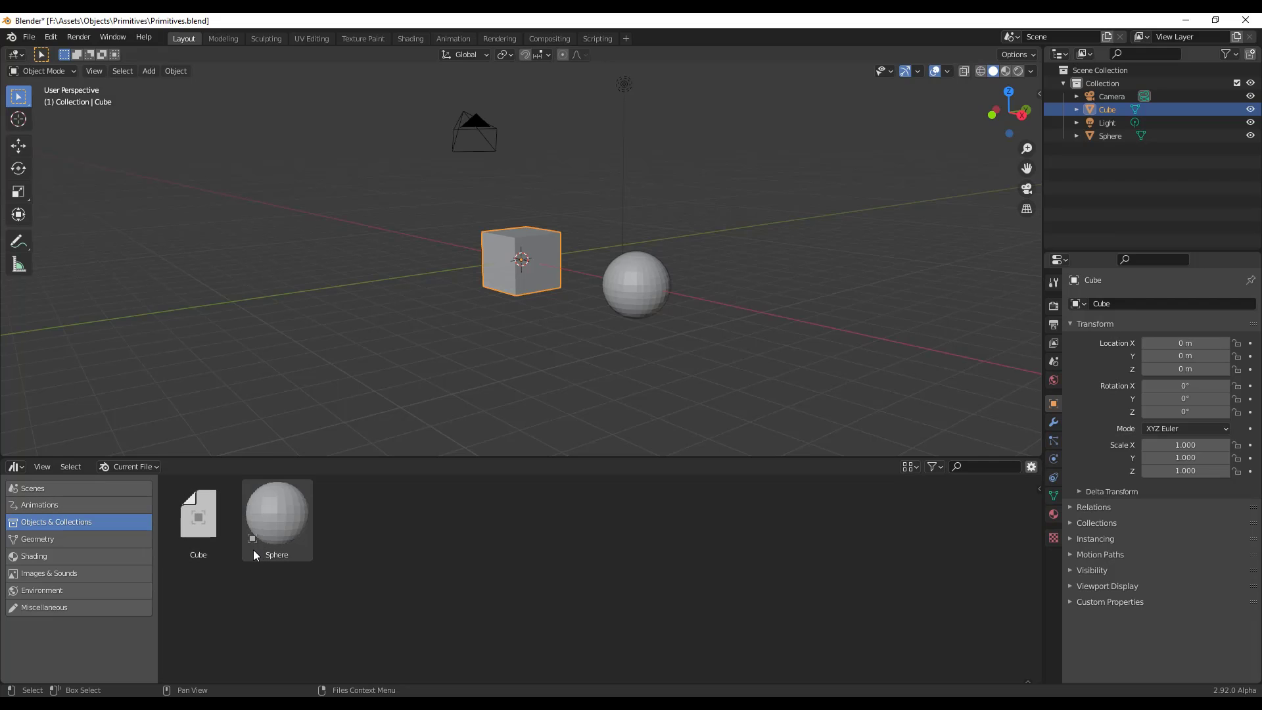
middle_drag(545, 347, 631, 275)
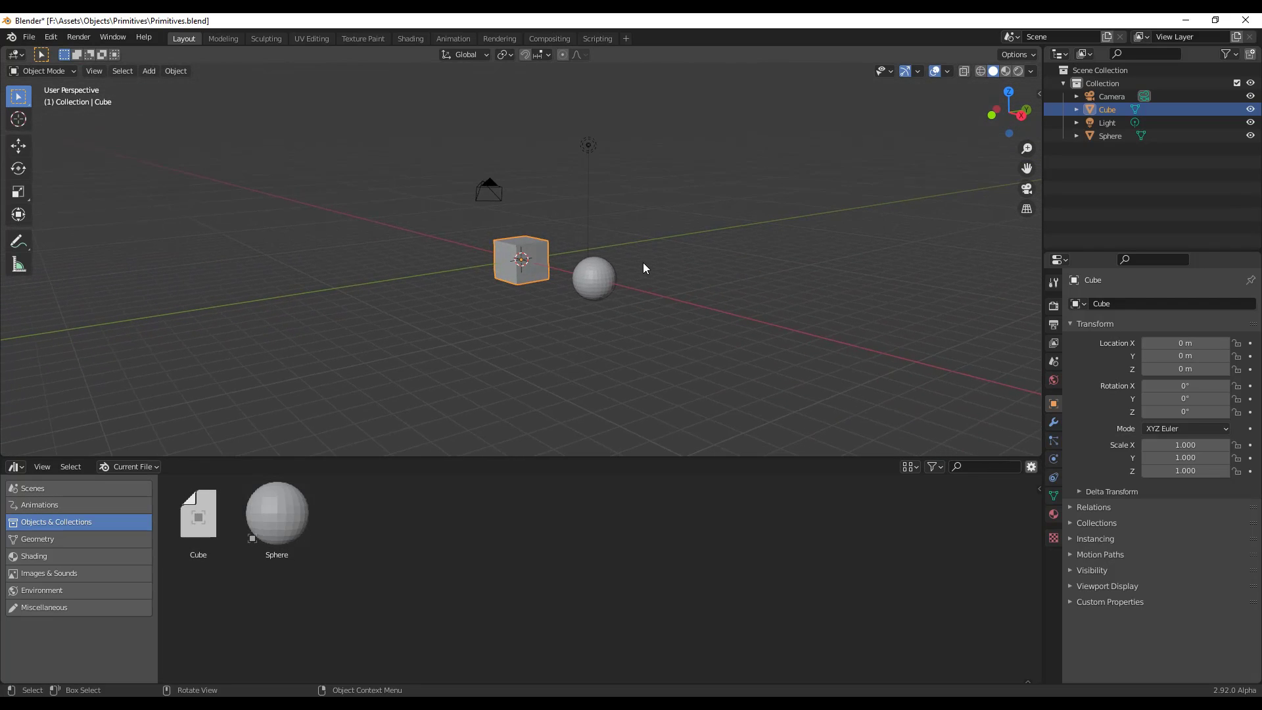
- Open the cube's Material tab and switch the viewport to Material Preview shading
click(1051, 514)
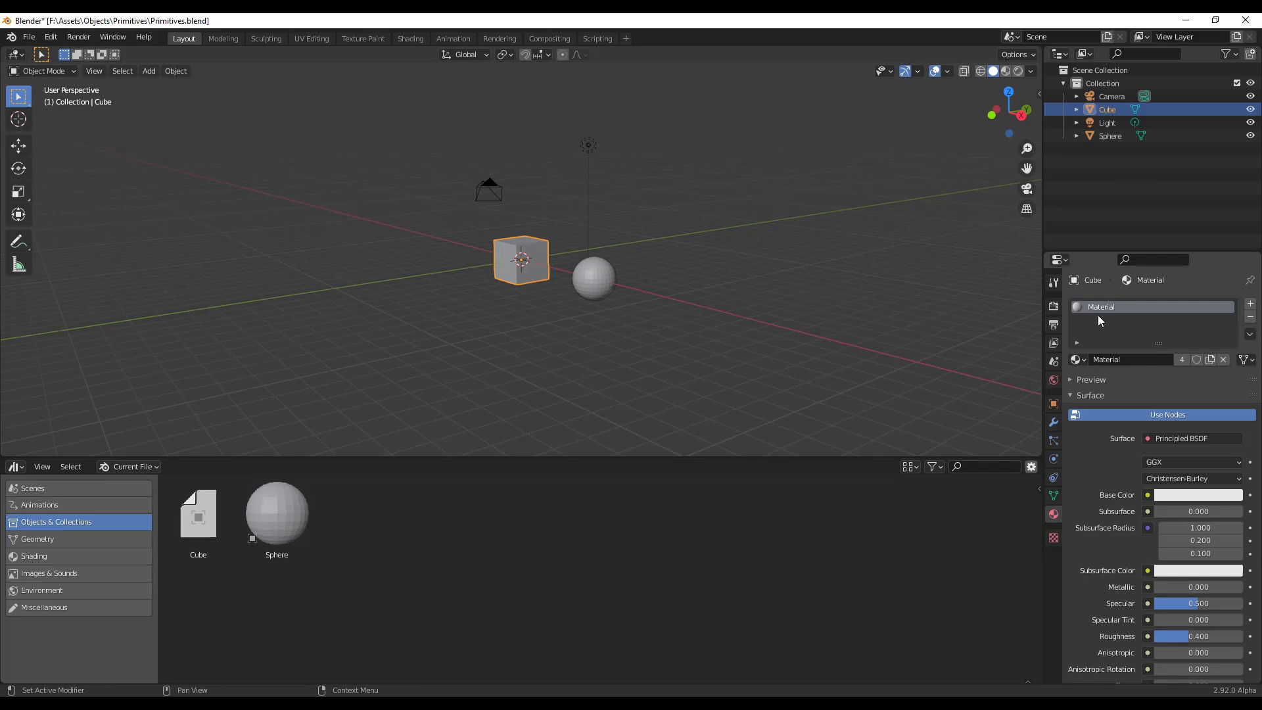
middle_drag(855, 263, 874, 258)
click(880, 263)
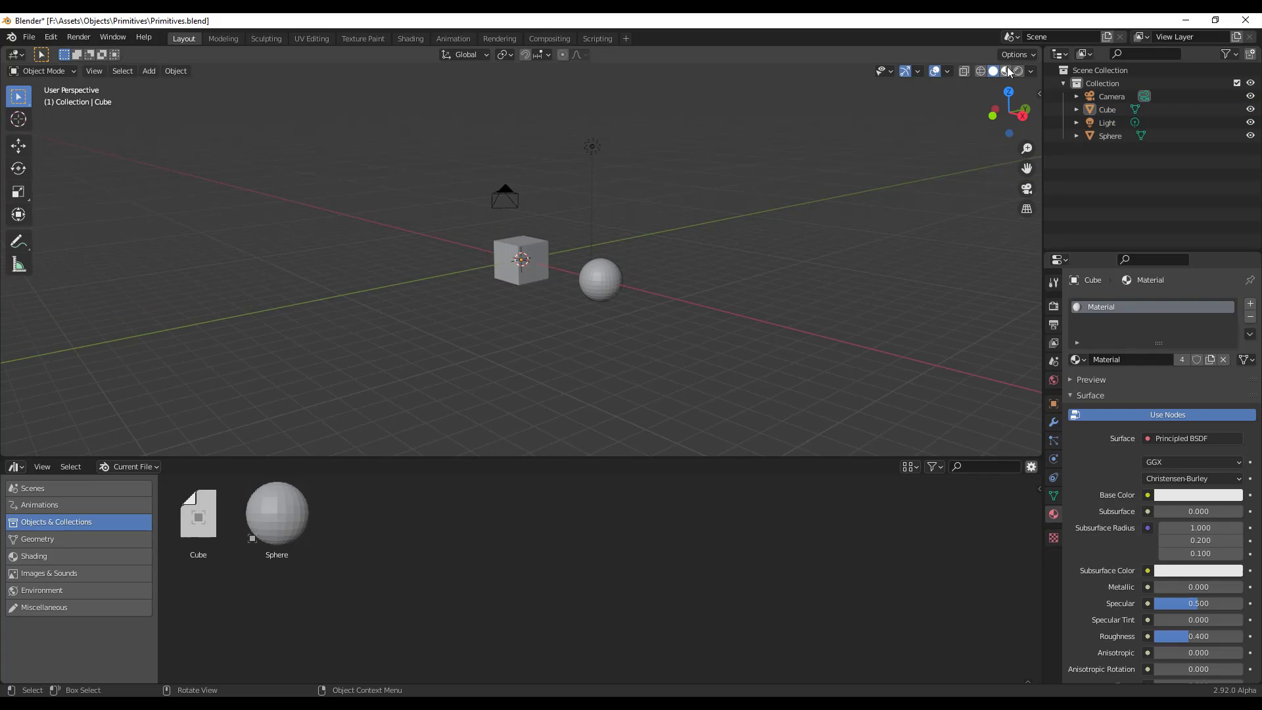
click(1010, 73)
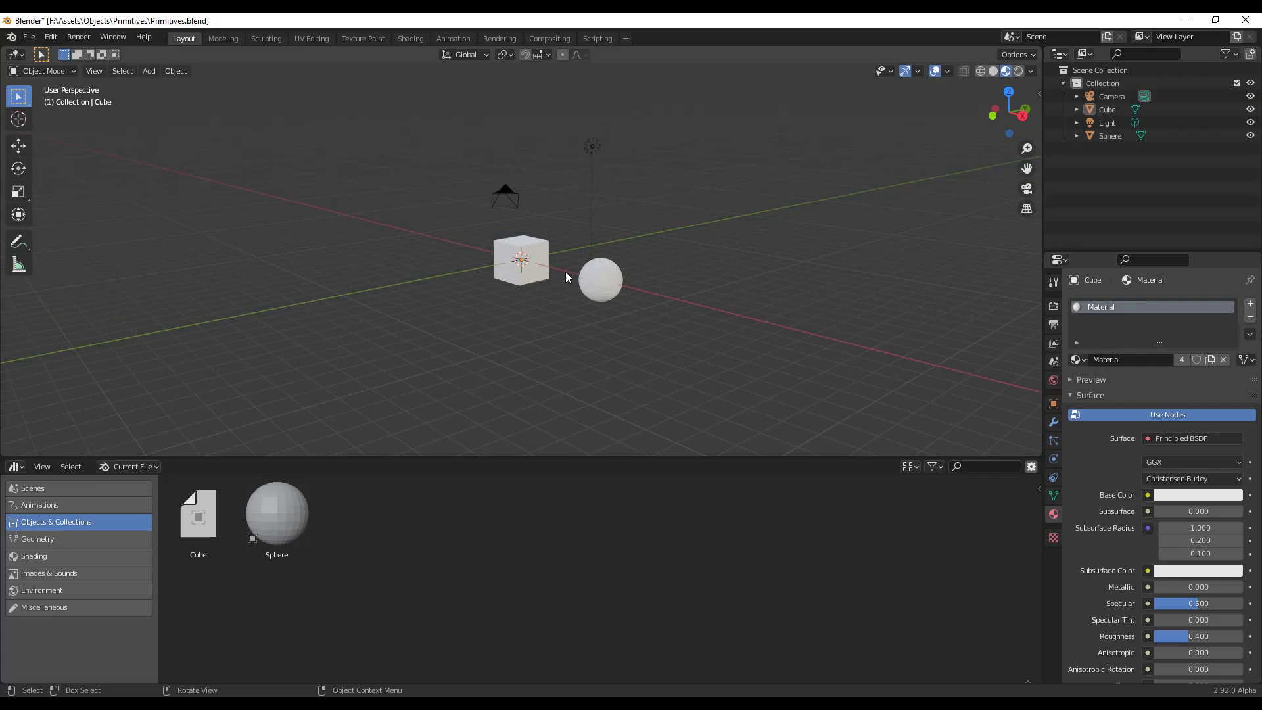
scroll(624, 273, up, 2)
middle_drag(696, 278, 762, 332)
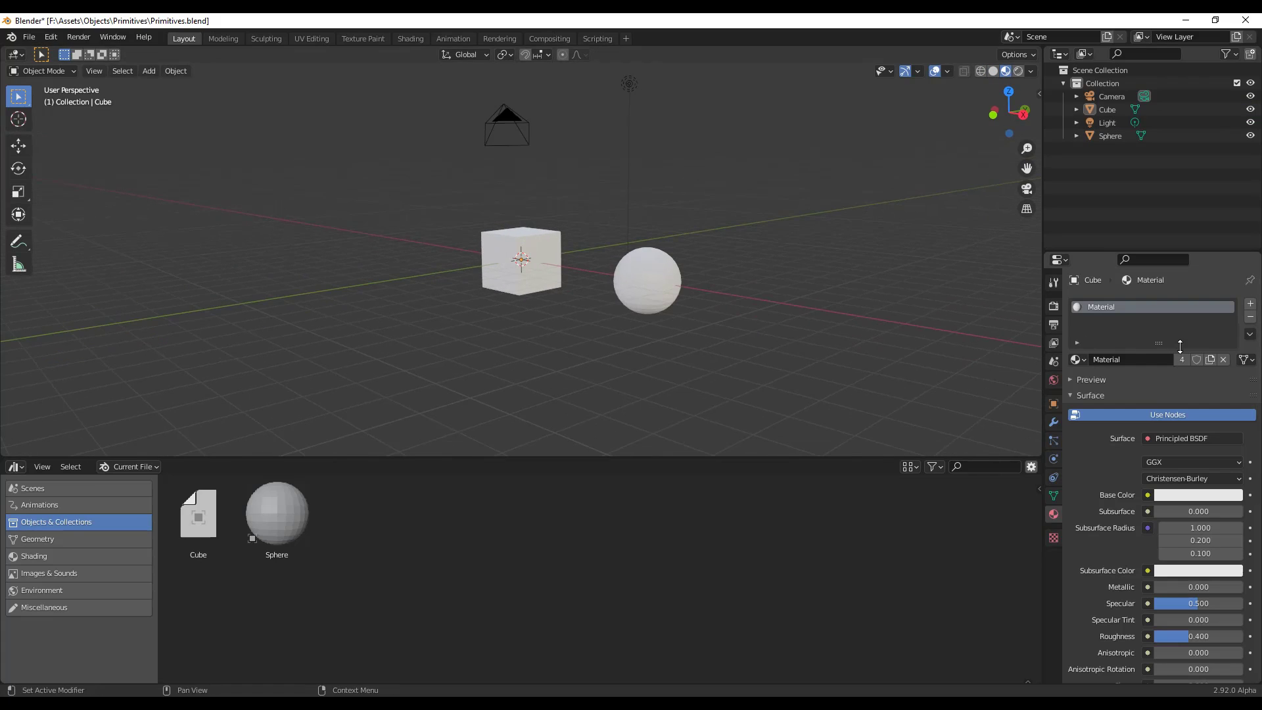
- Add a second slot holding a new material named Blue with pure blue Base Color
click(1250, 303)
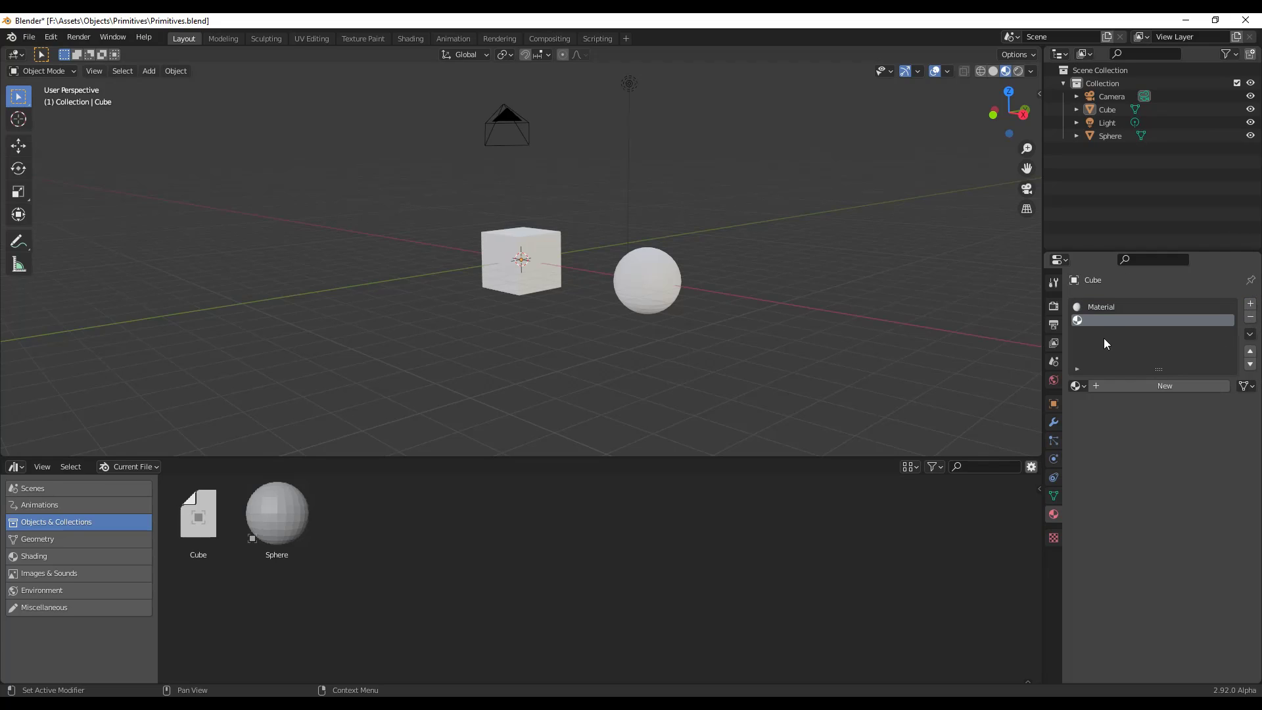
click(1134, 384)
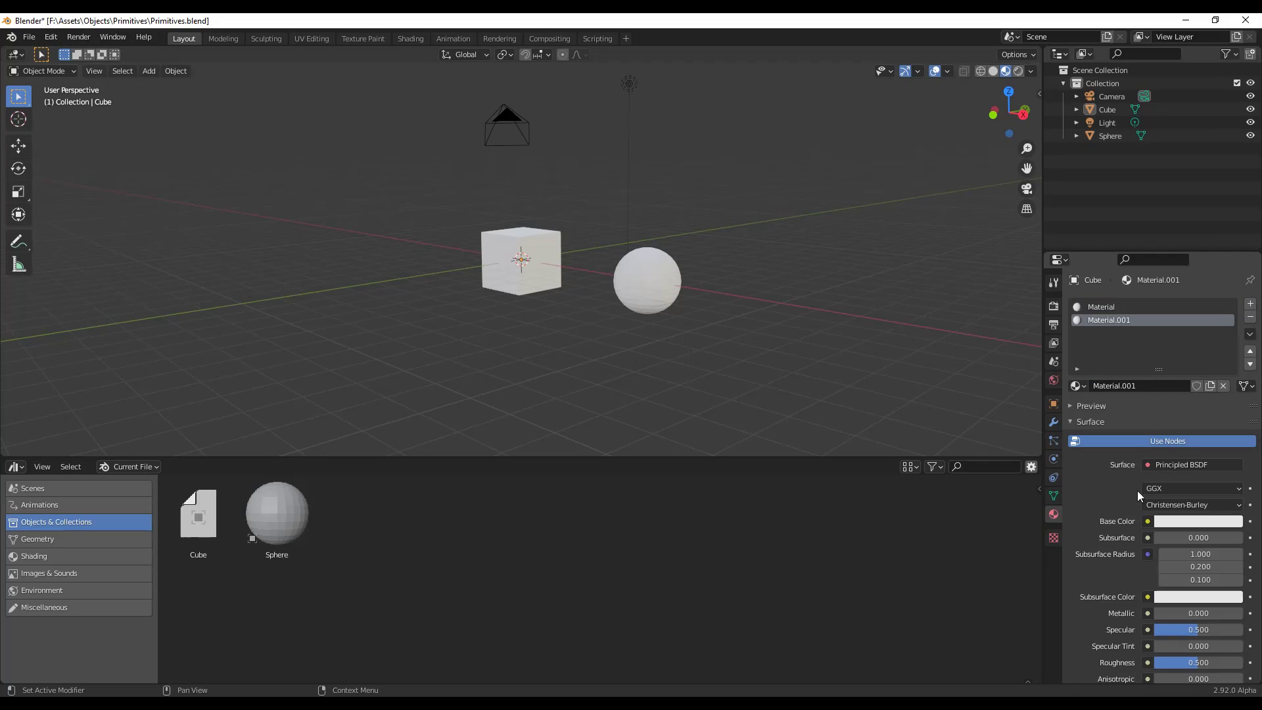
click(1147, 385)
text(Blue)
key(Return)
click(1185, 520)
click(1213, 350)
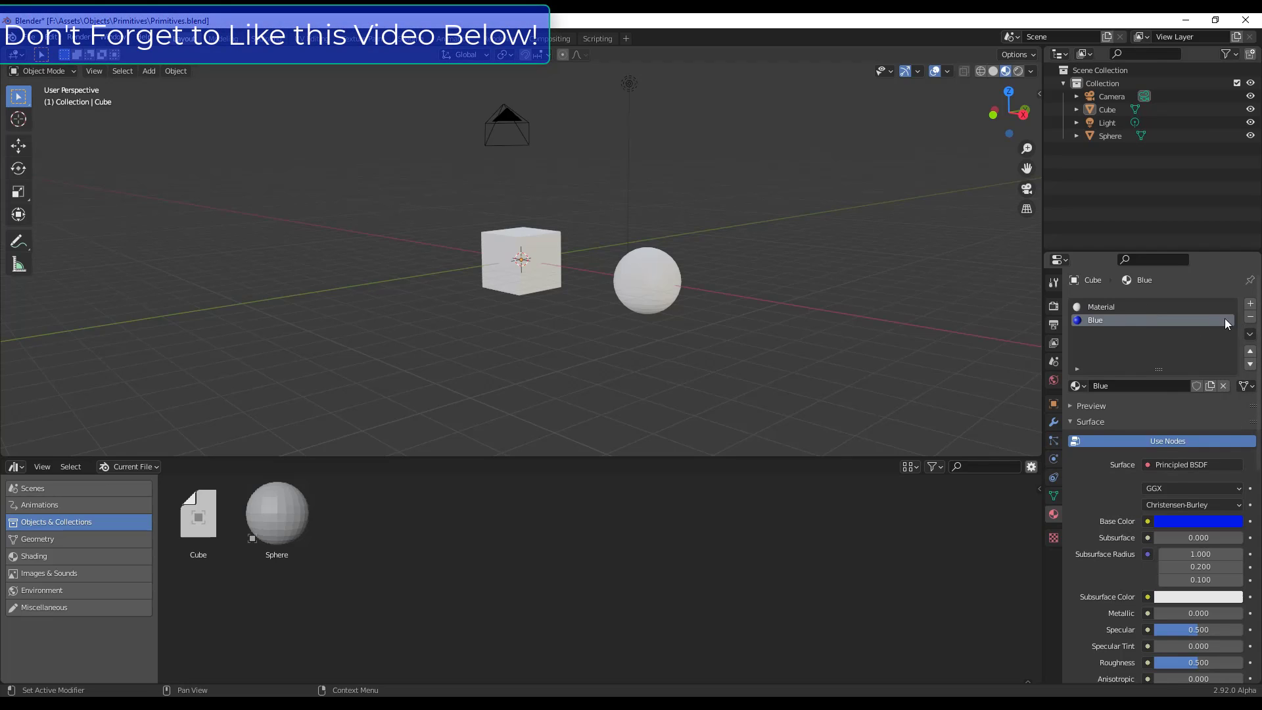
- Remove the cube's original Material slot
click(1126, 307)
click(1250, 318)
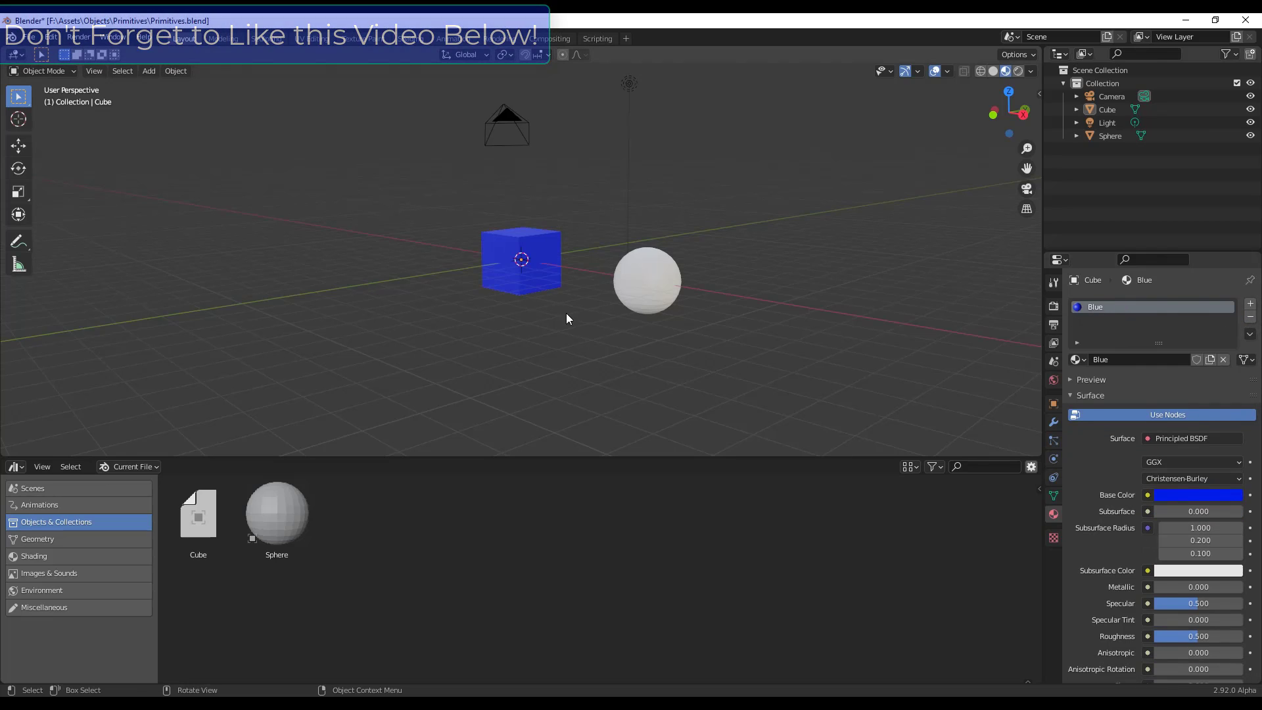
scroll(516, 262, up, 3)
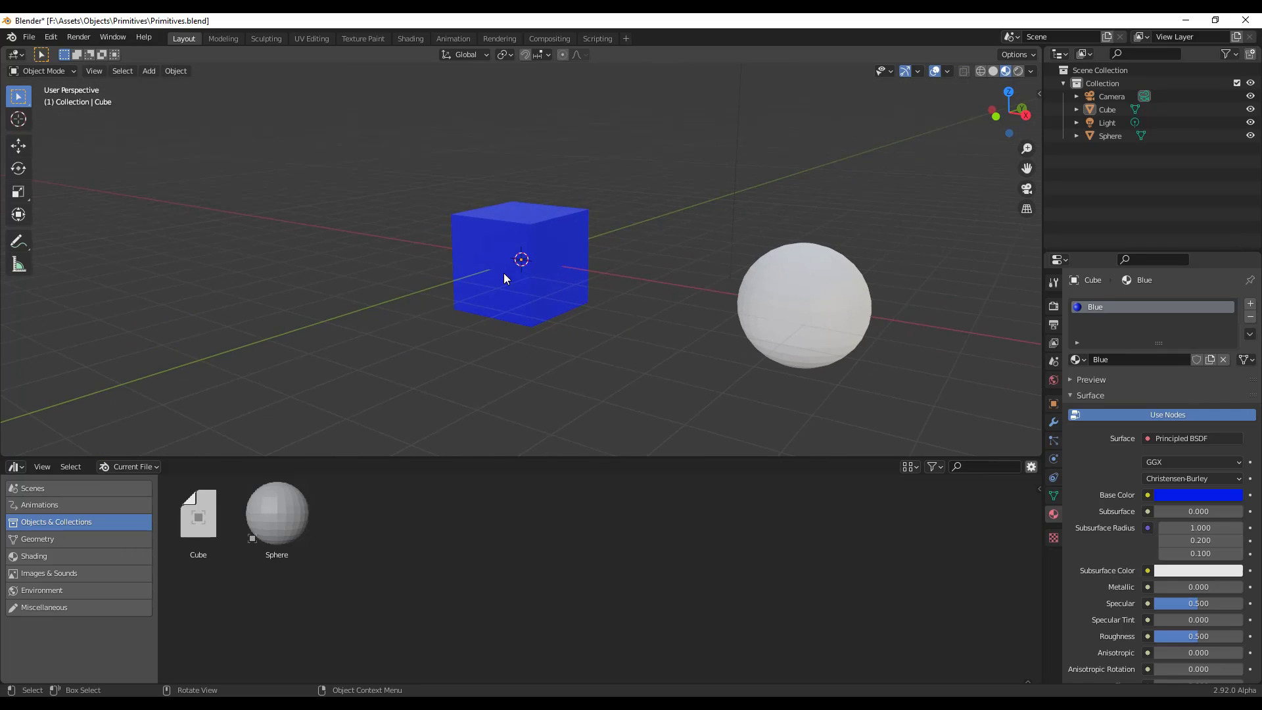
- Mark the Blue material as an asset, list it under Shading, and drag it onto the sphere
right_click(1099, 306)
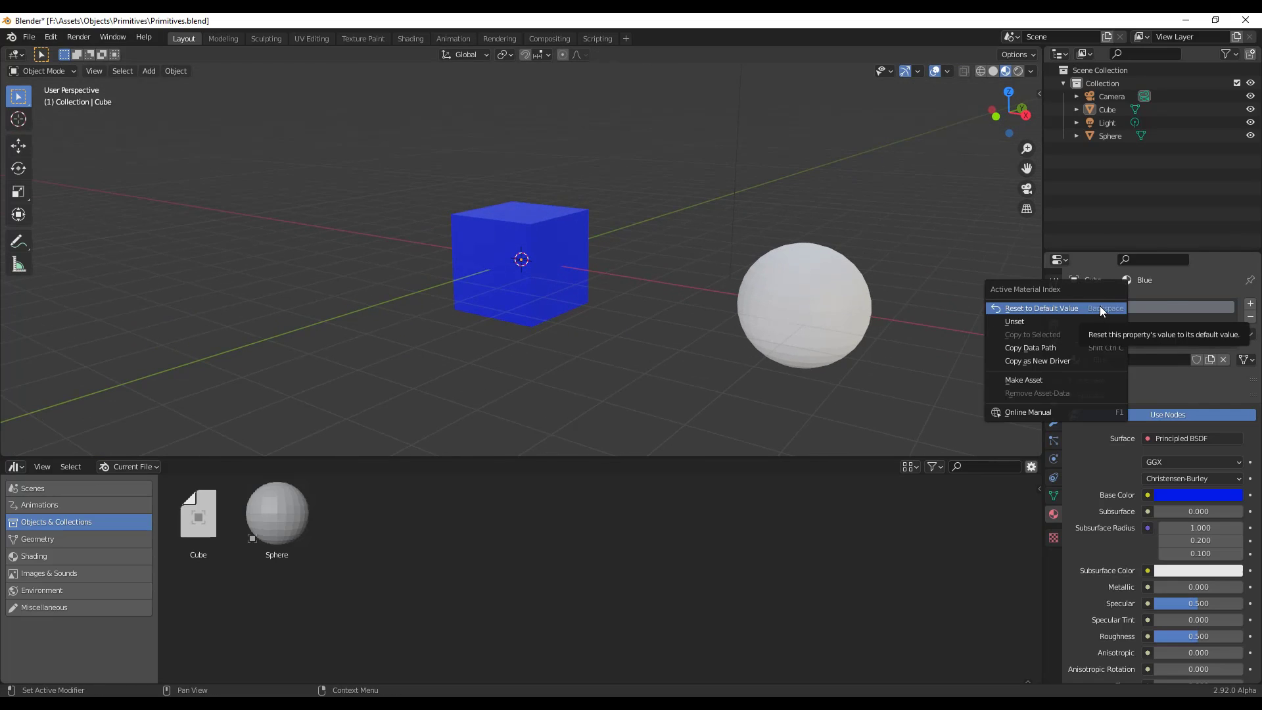
click(1036, 381)
click(53, 555)
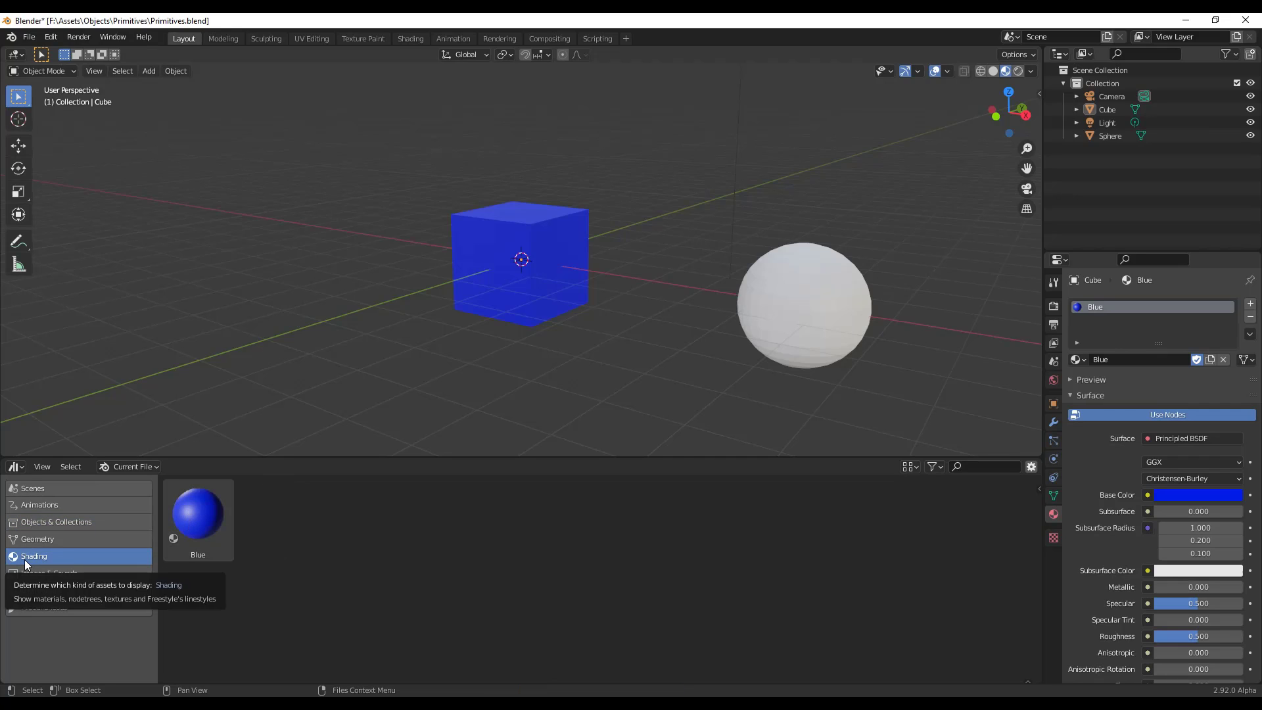
drag(199, 518, 806, 317)
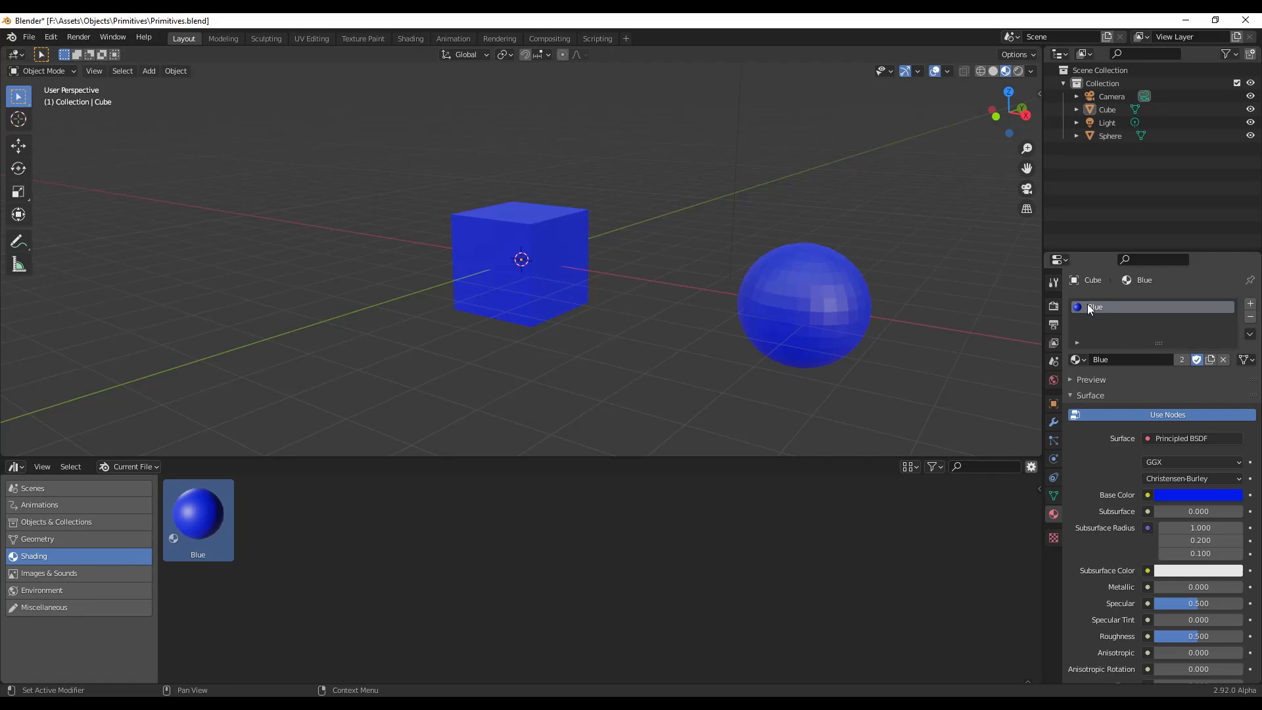
key(Home)
- In Shading, give the sphere a new material whose Base Color comes from the granite colour image
click(604, 275)
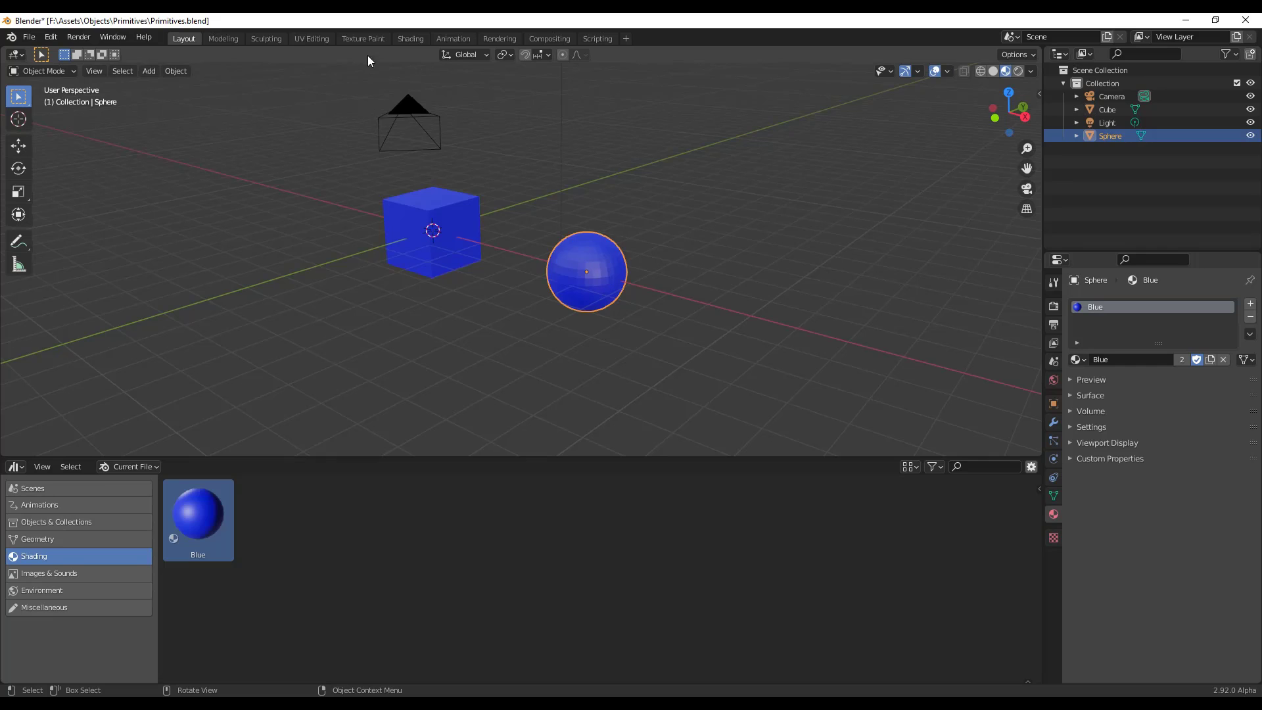
click(410, 39)
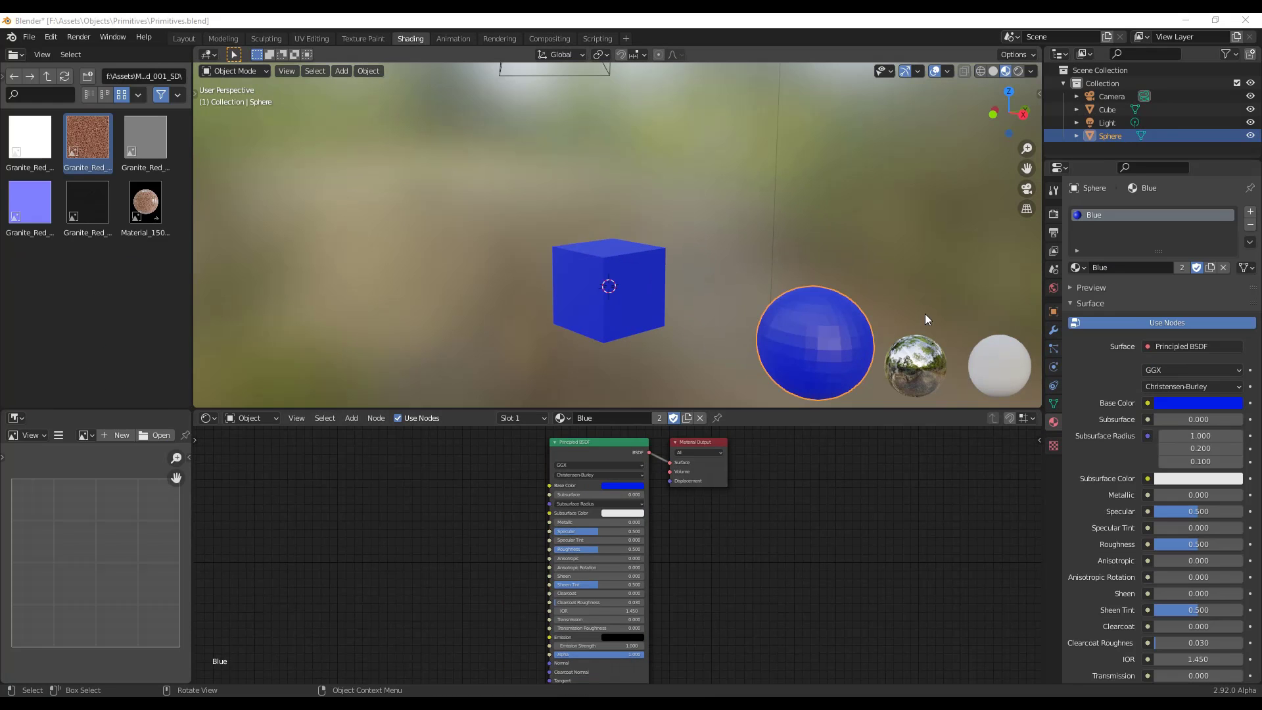
click(1250, 212)
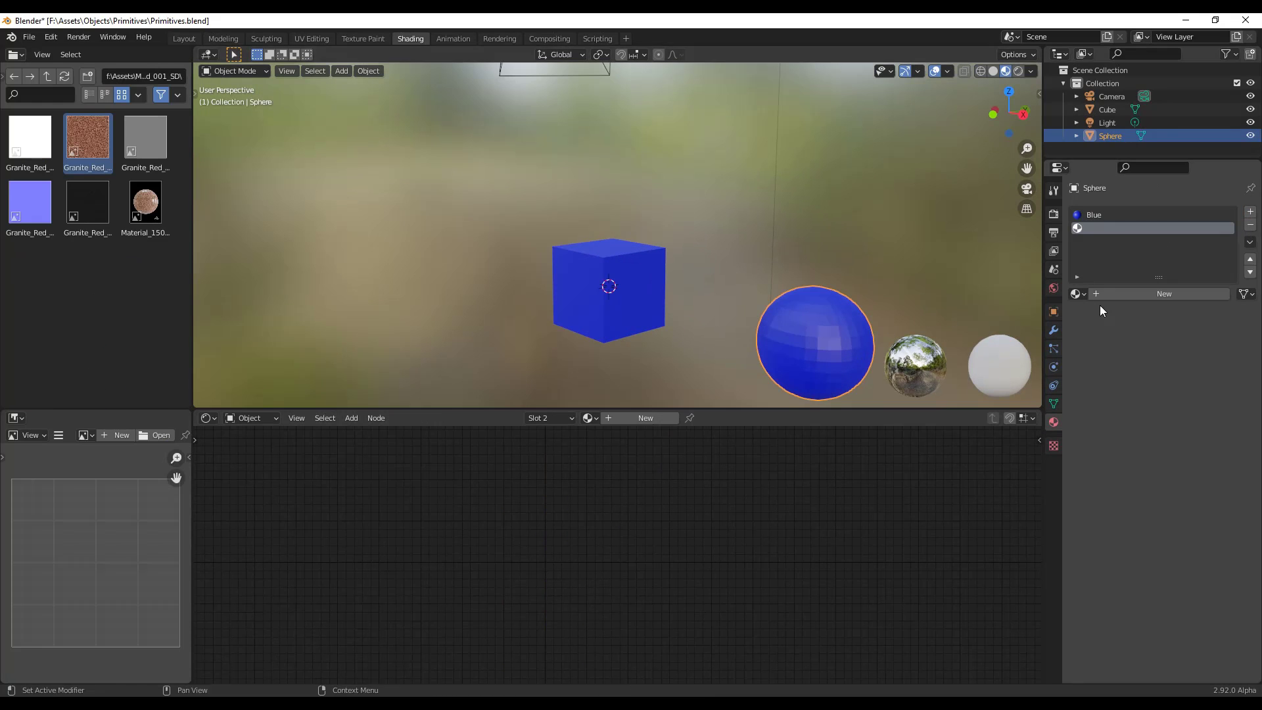
click(1124, 295)
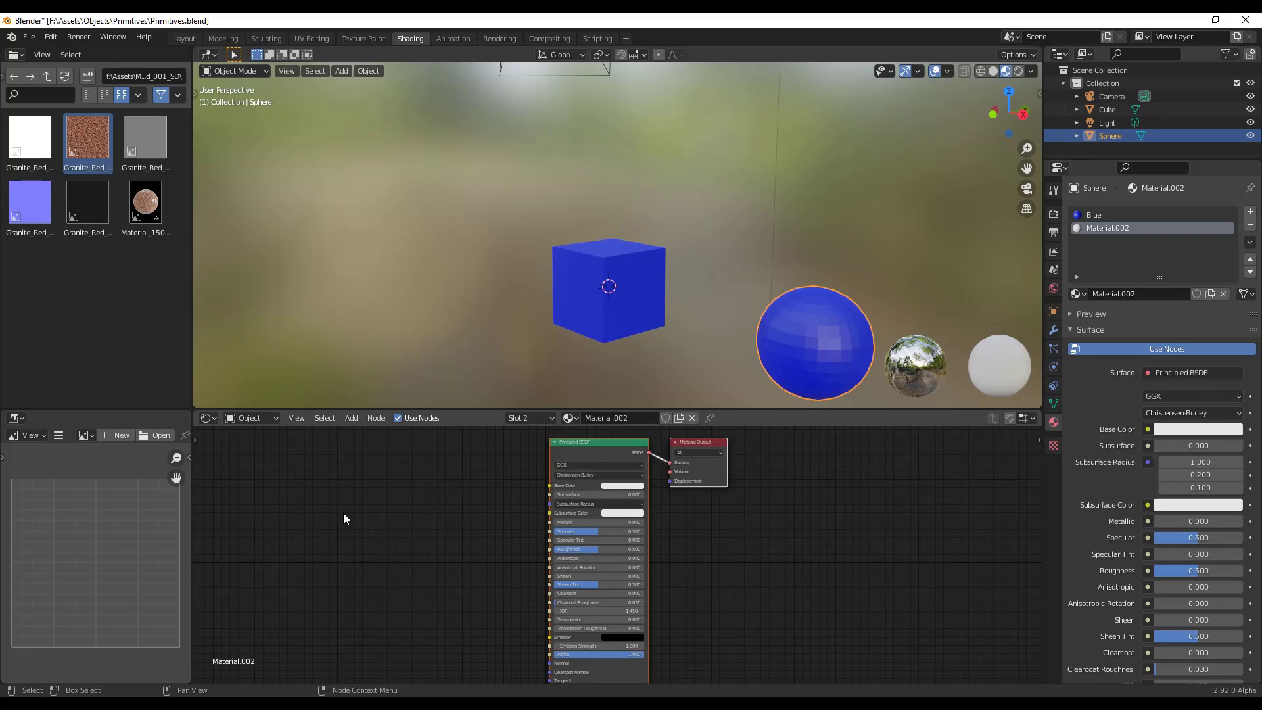
drag(93, 140, 428, 519)
drag(510, 517, 549, 485)
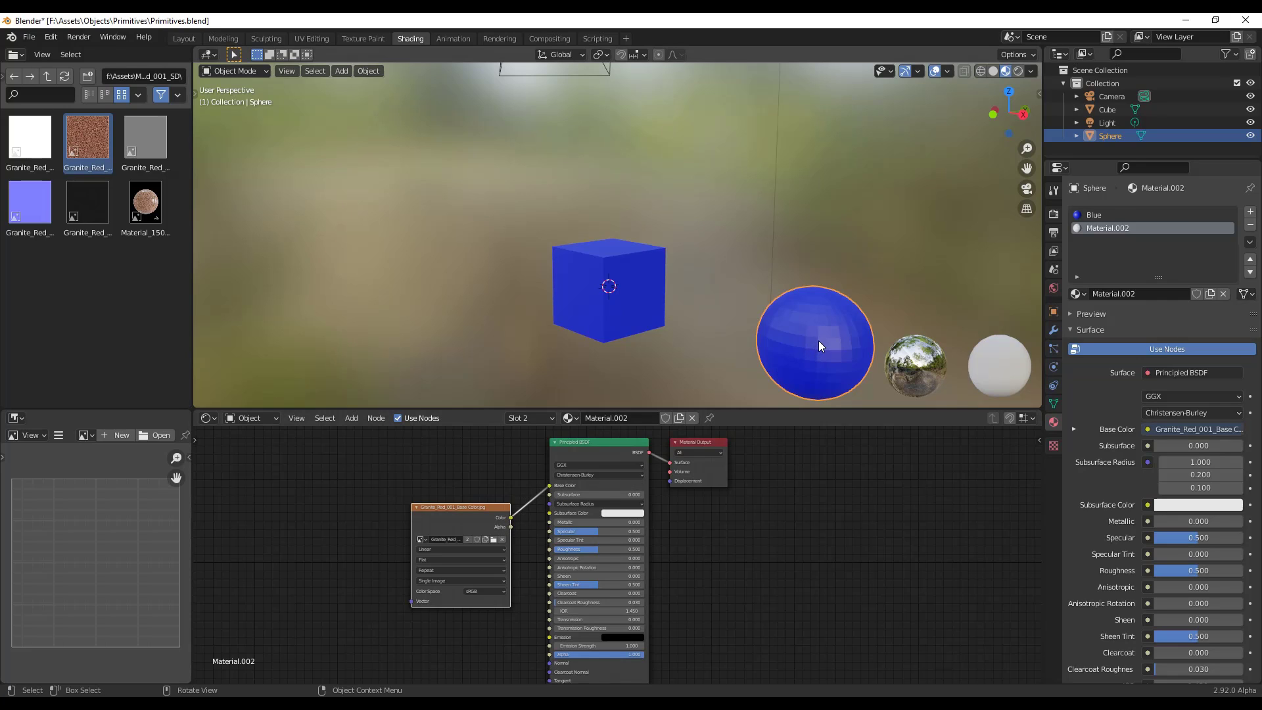
- Rename the new material to 'Stone' and keep it as the sphere's material
click(1147, 295)
text(Stone)
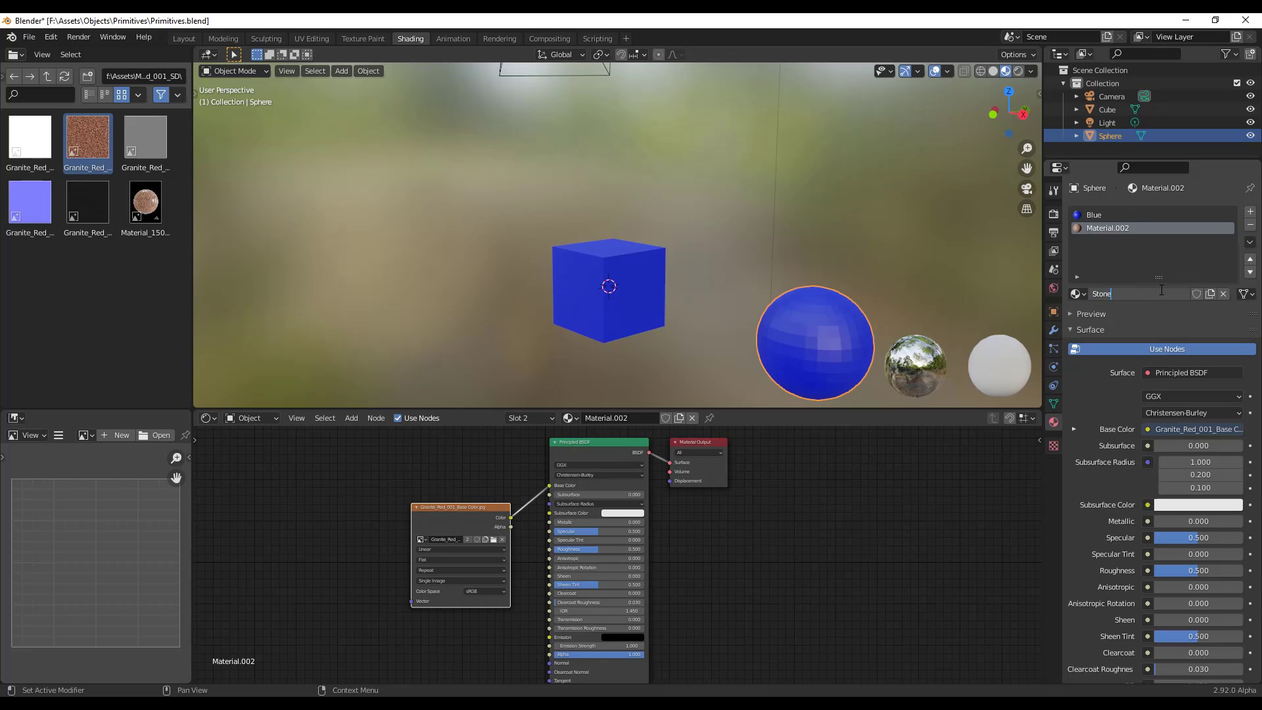
key(Return)
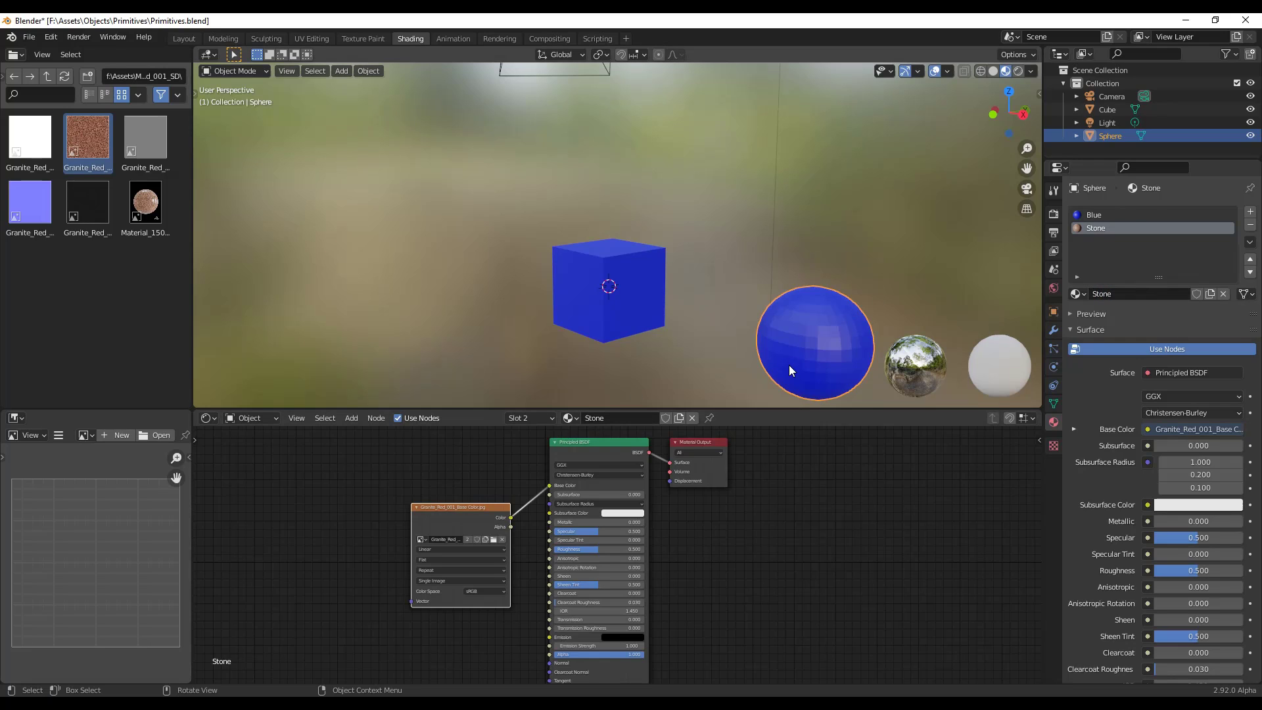
click(1084, 293)
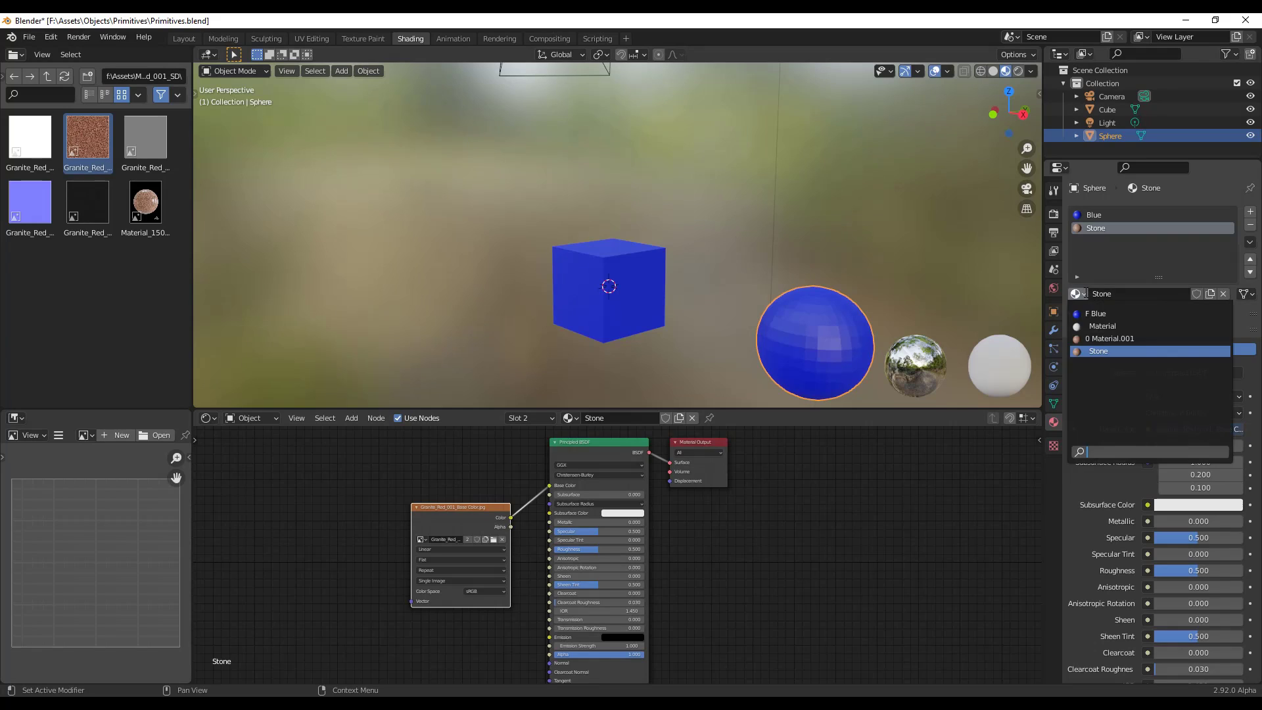
click(1099, 352)
middle_drag(903, 311, 838, 274)
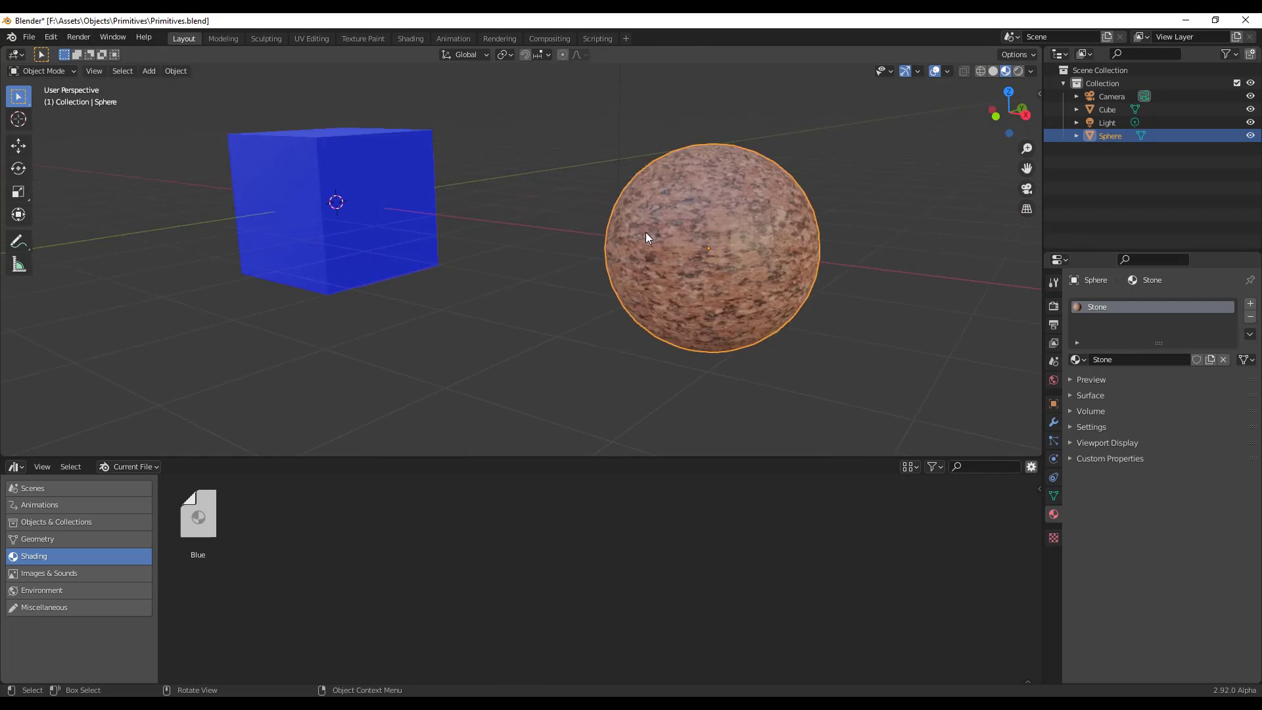
scroll(822, 242, up, 2)
- Mark the Stone material as an asset
scroll(676, 239, down, 4)
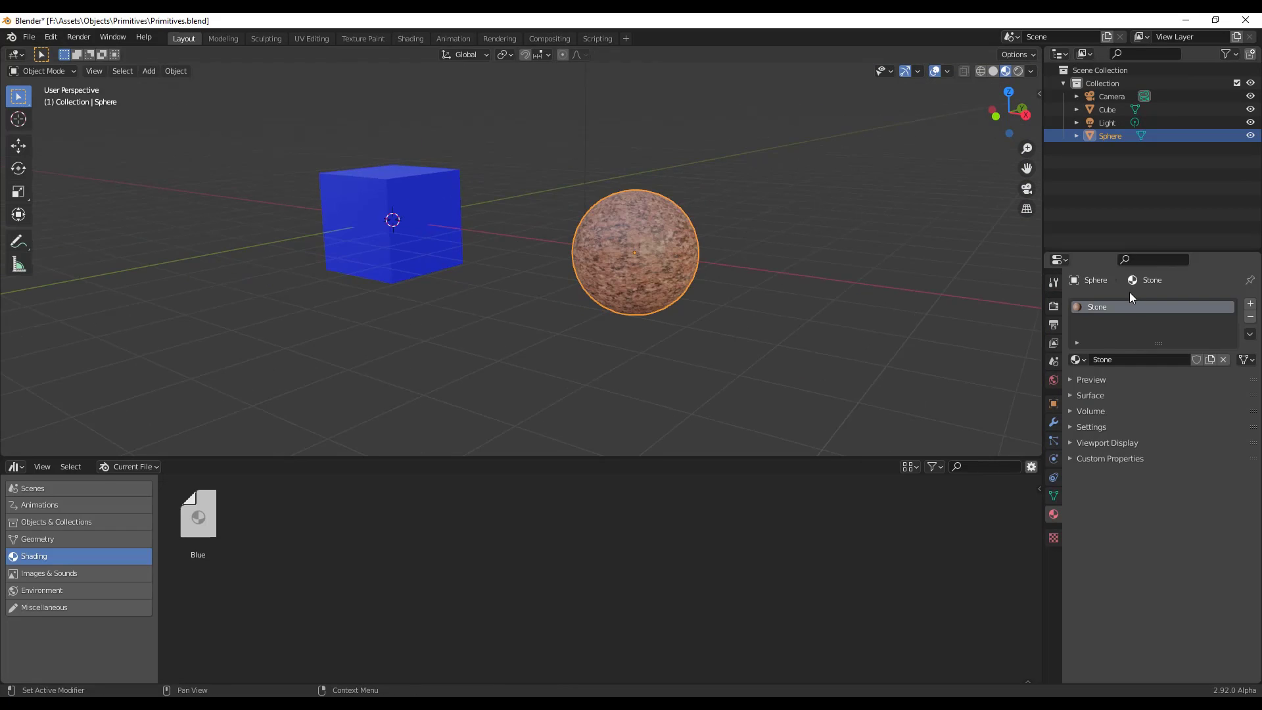
right_click(1102, 308)
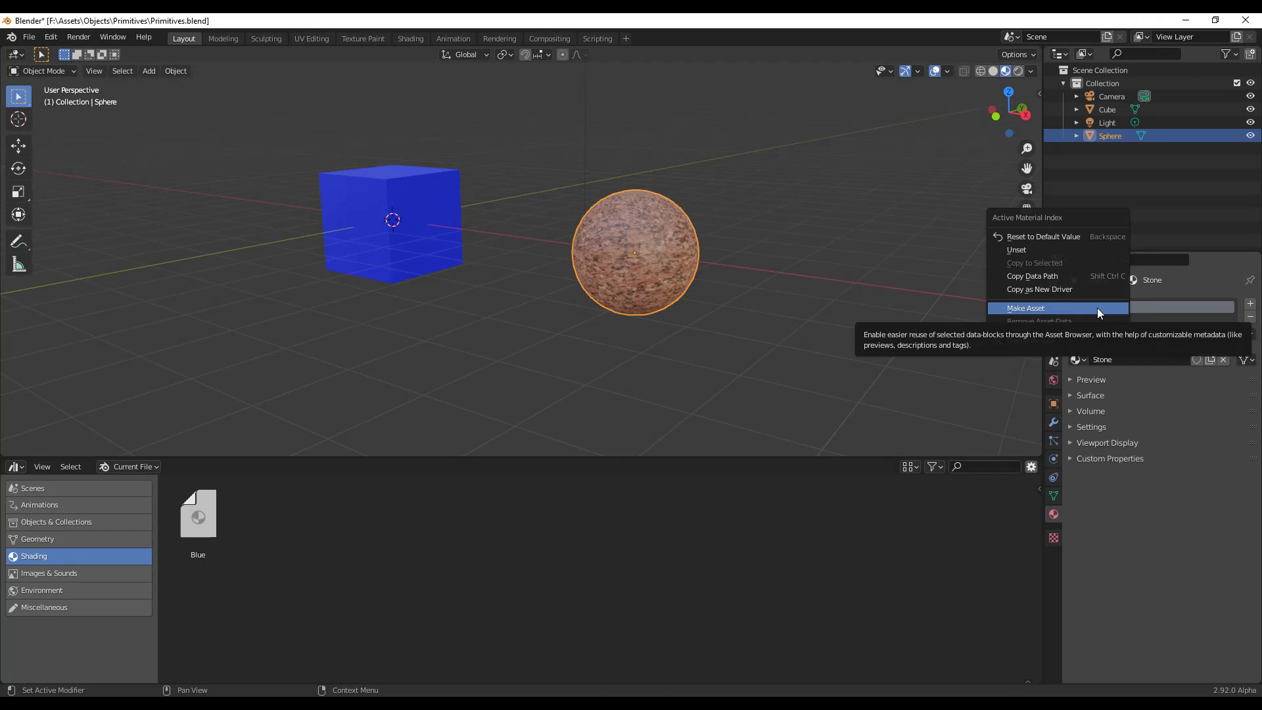
click(1092, 309)
- Test-drag the Stone and Blue assets onto the objects, leaving the cube Blue and sphere Stone
drag(279, 521, 376, 234)
drag(210, 511, 358, 253)
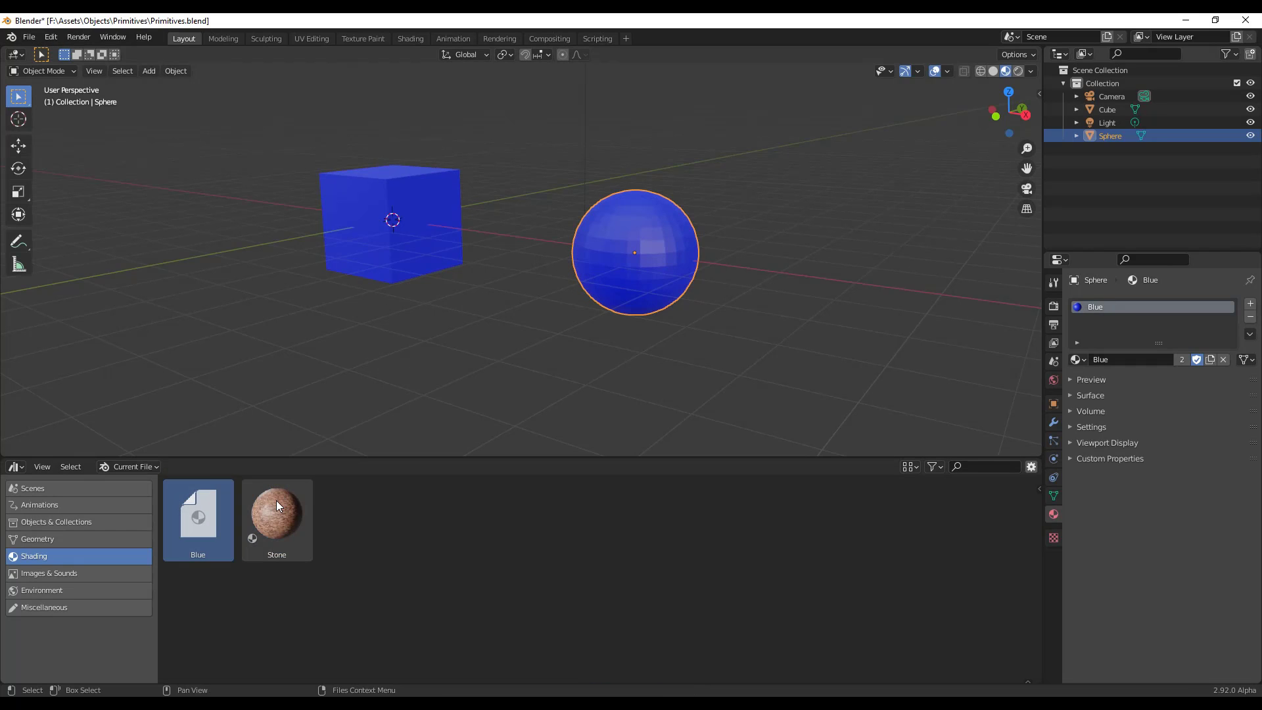
drag(276, 501, 382, 263)
middle_drag(465, 270, 468, 297)
drag(285, 490, 657, 276)
drag(210, 509, 391, 217)
middle_drag(519, 352, 567, 332)
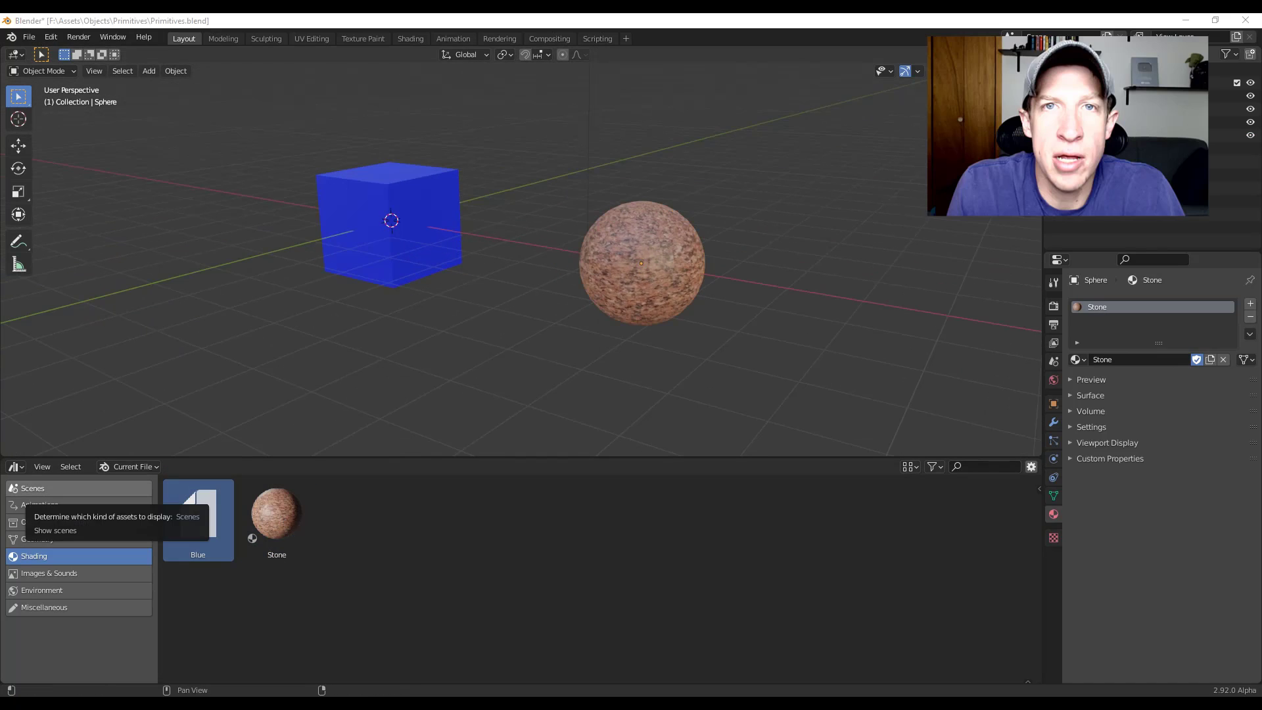